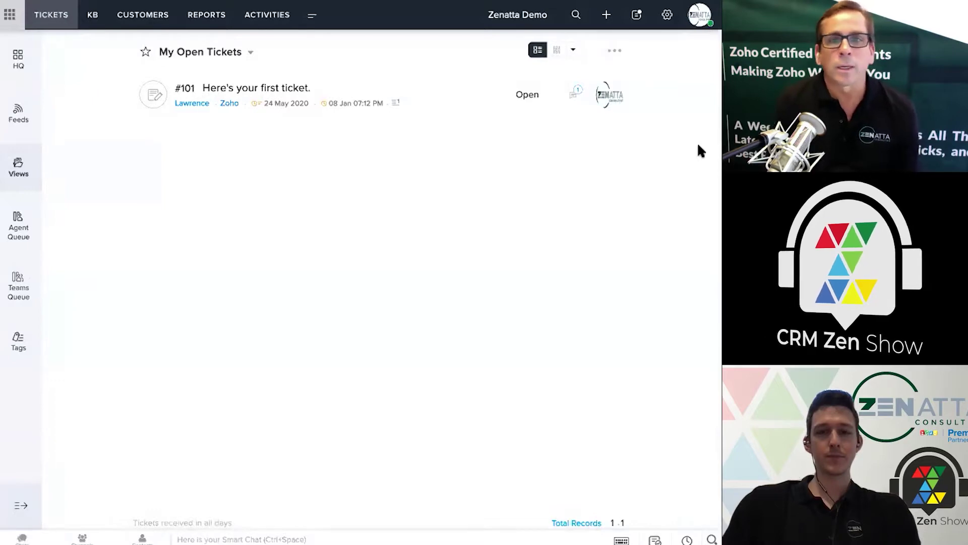
Open Setup and go to the Email channel's Support Email Address page
click(667, 16)
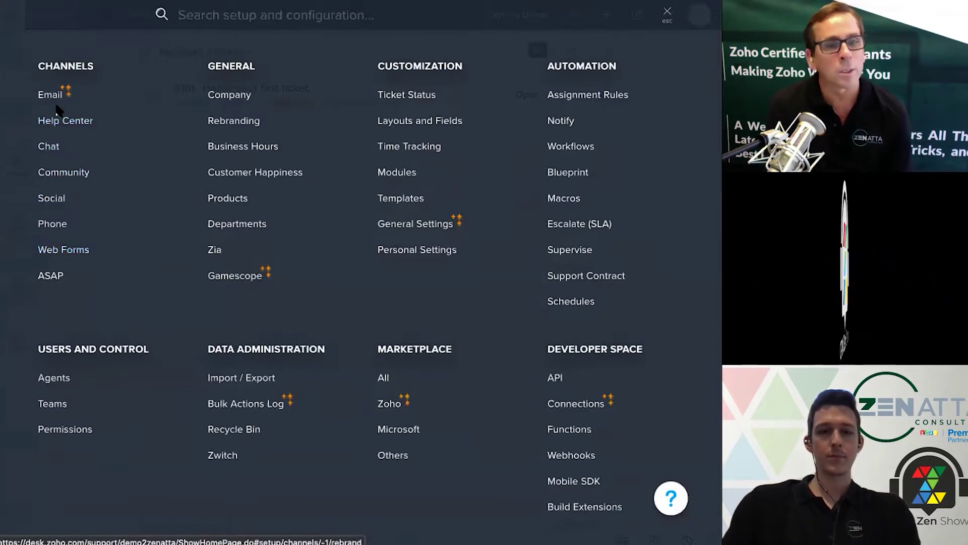
key(Escape)
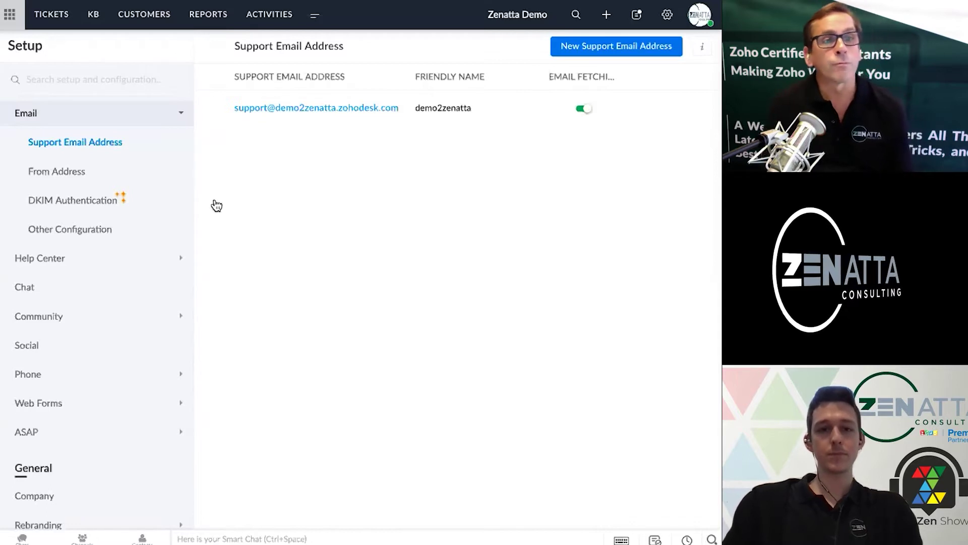
Switch to the From Address page listing the verified sending address
click(110, 175)
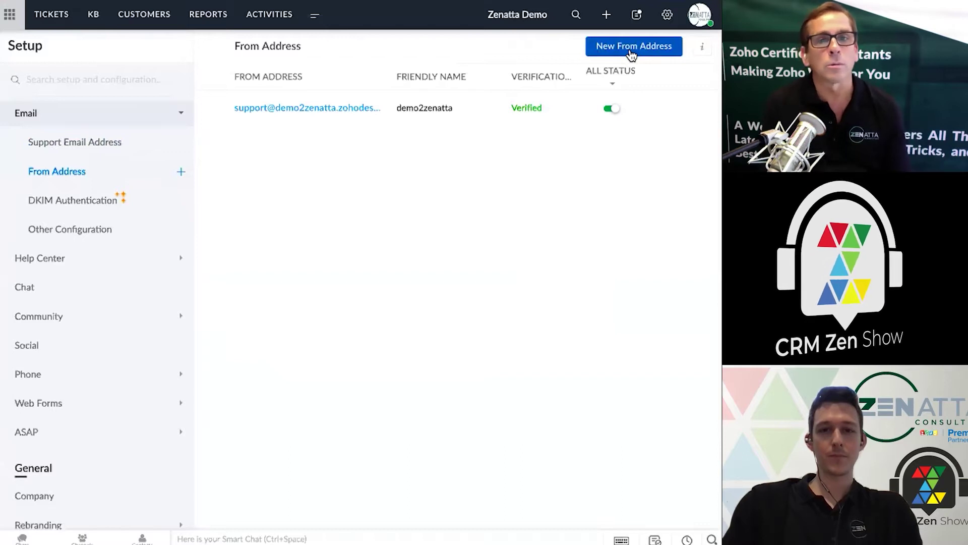
Add a From address with the company support e-mail and friendly name Zenatta Support
click(631, 50)
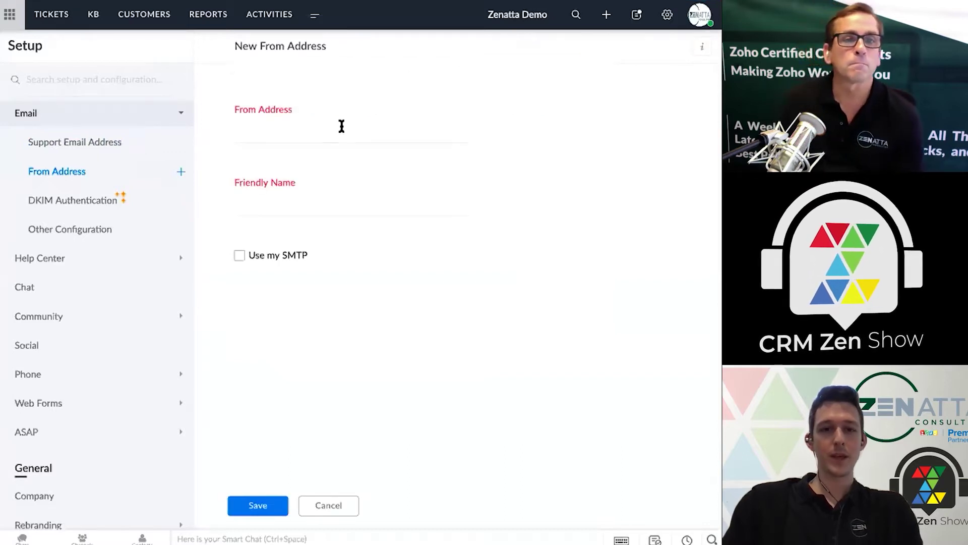
click(339, 126)
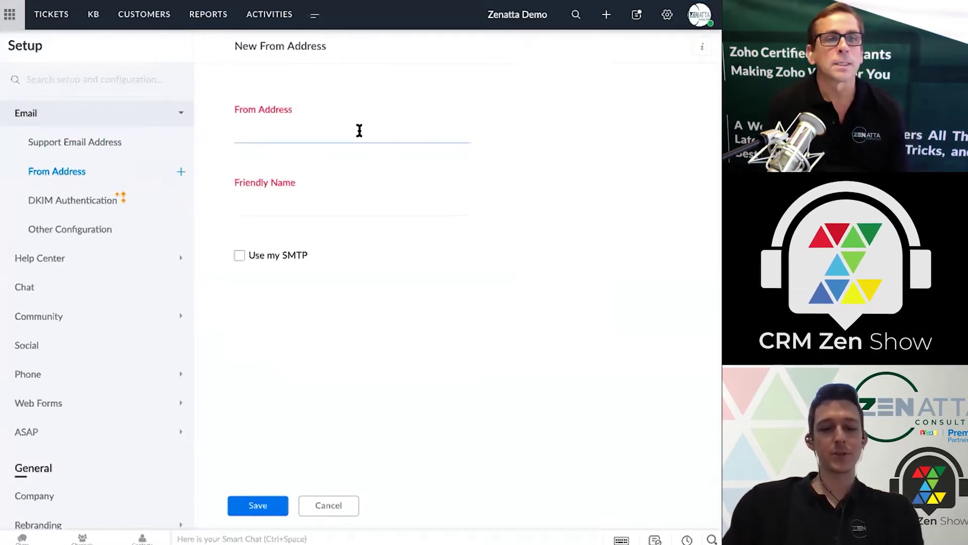
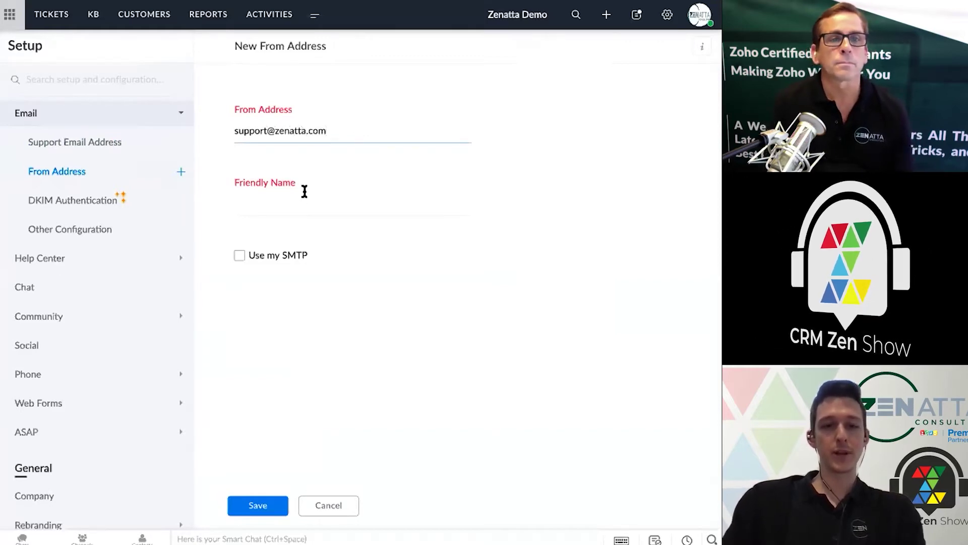
click(293, 207)
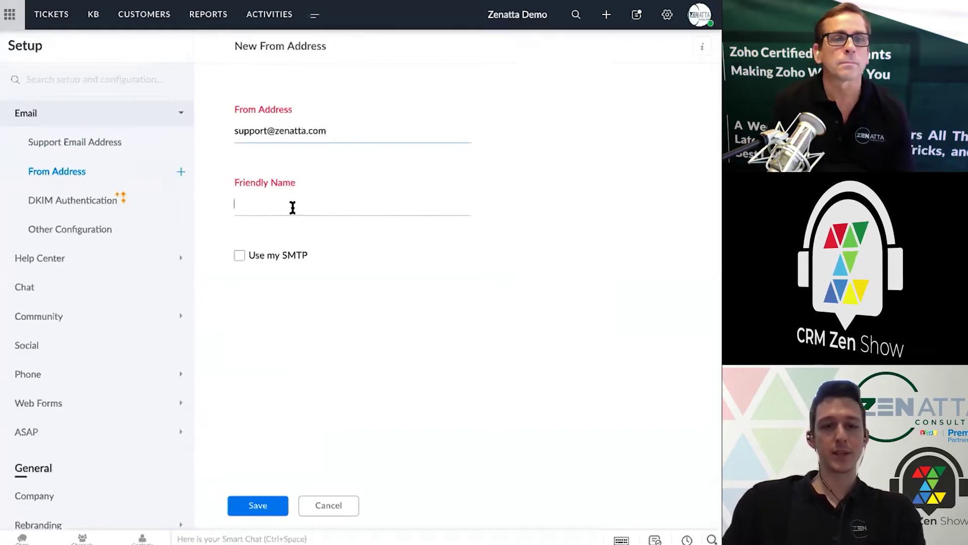
text(Zenatta Support)
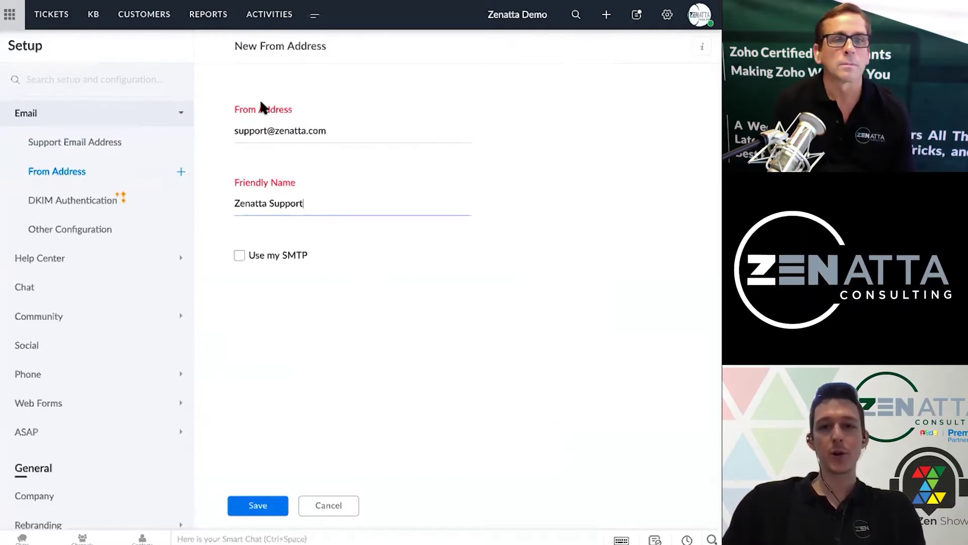
click(257, 506)
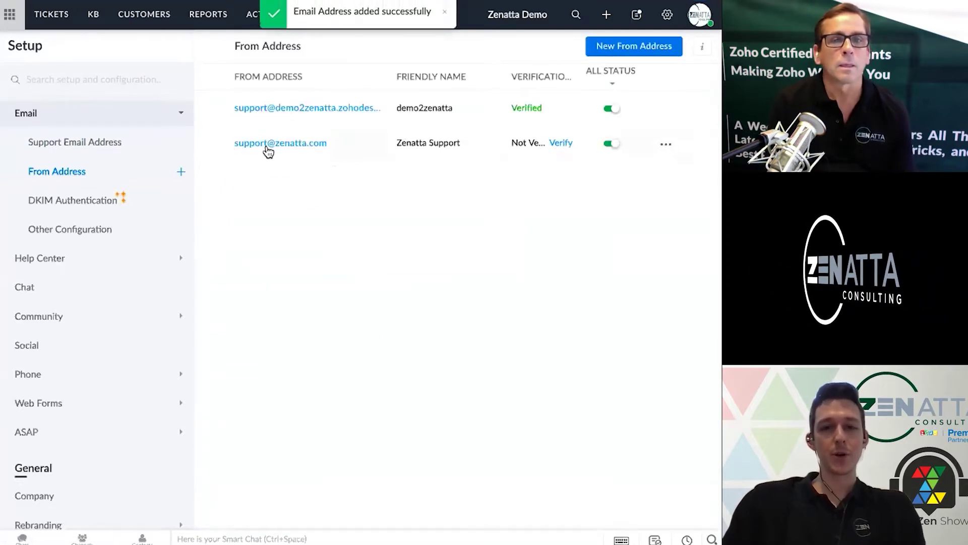
click(564, 143)
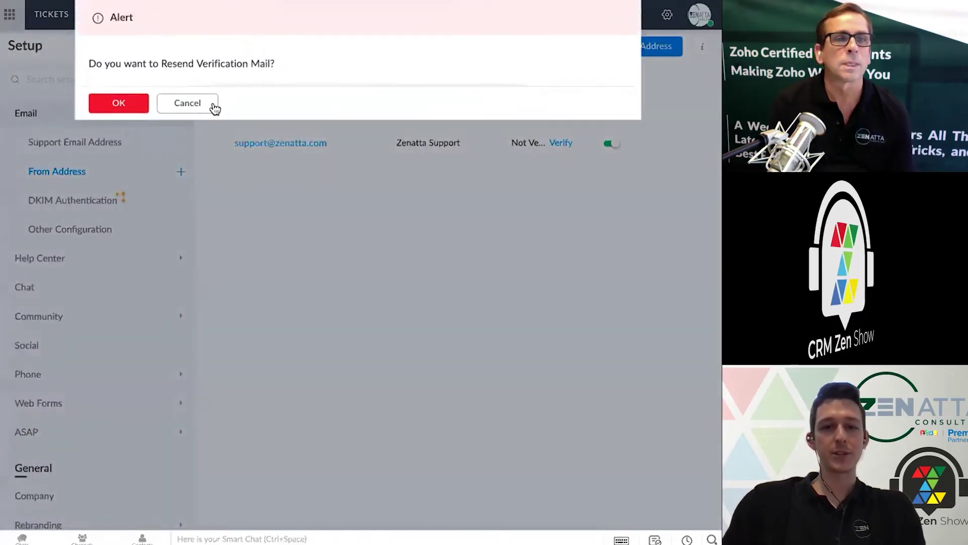
click(215, 106)
click(663, 145)
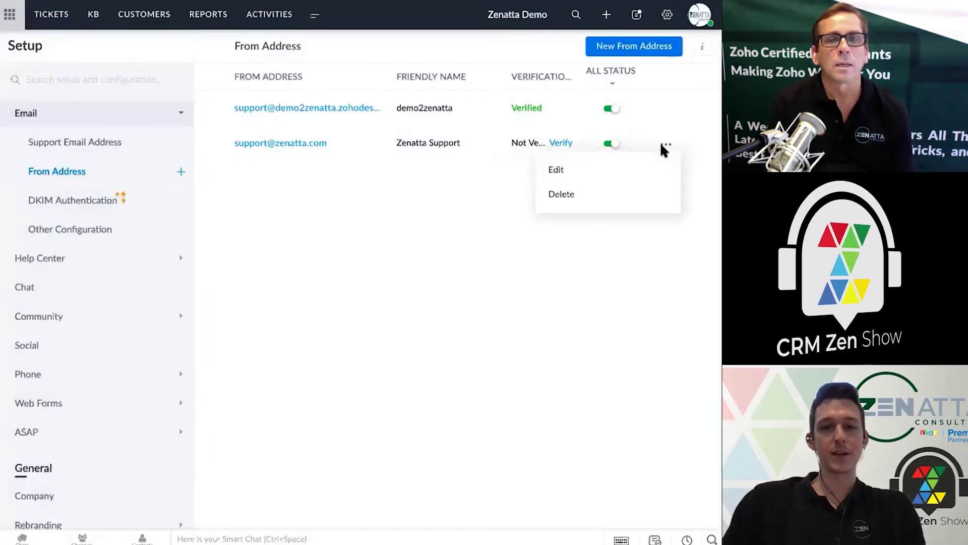
click(488, 171)
click(666, 144)
click(528, 129)
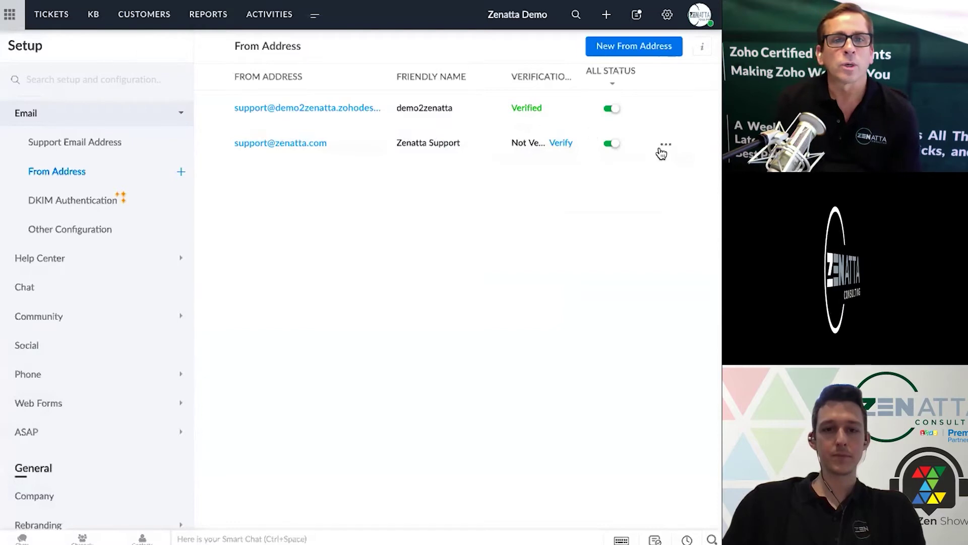
click(665, 145)
click(635, 172)
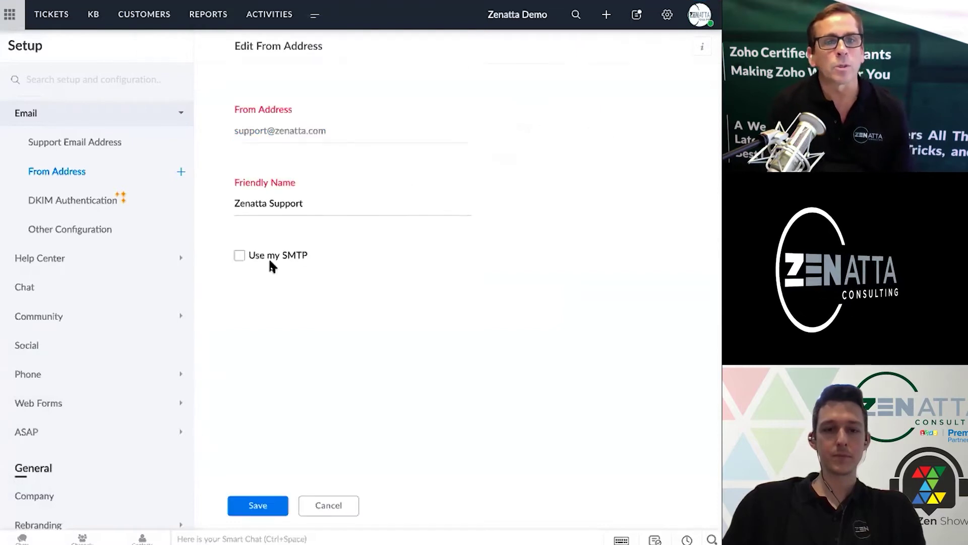
click(240, 255)
scroll(367, 291, down, 1)
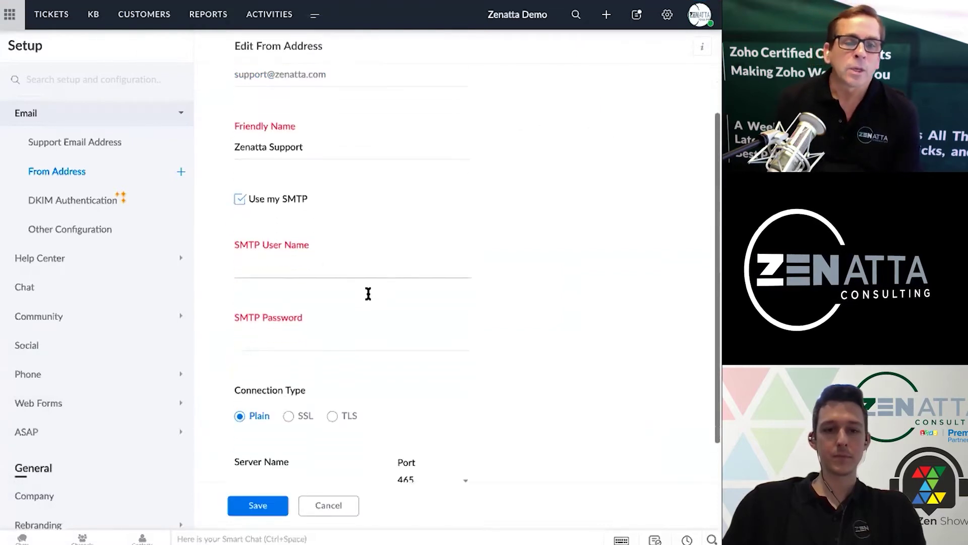
scroll(368, 294, down, 1)
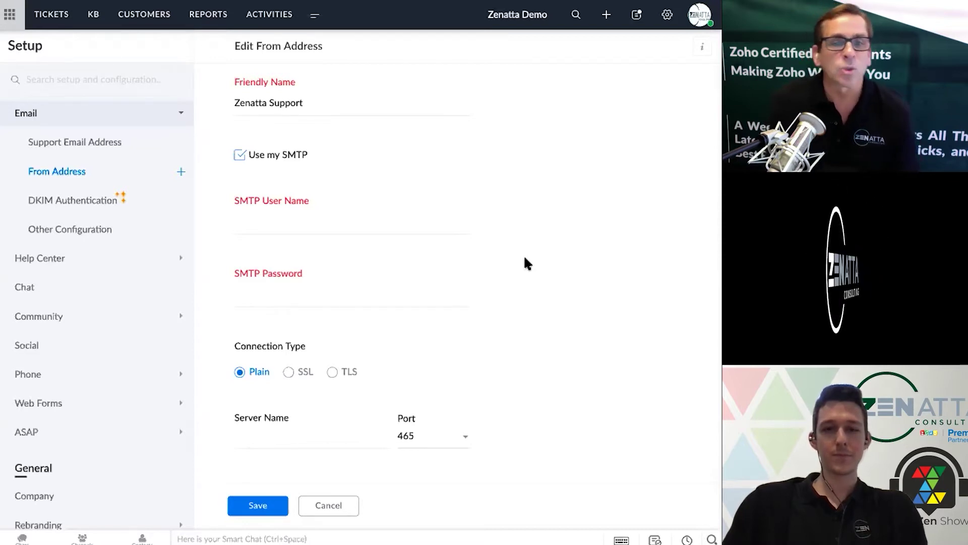
click(443, 446)
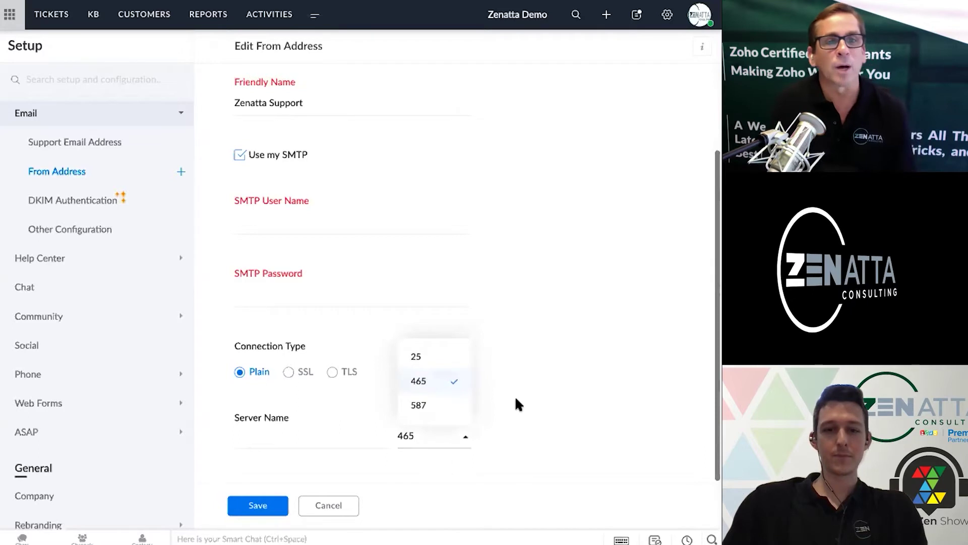
click(516, 399)
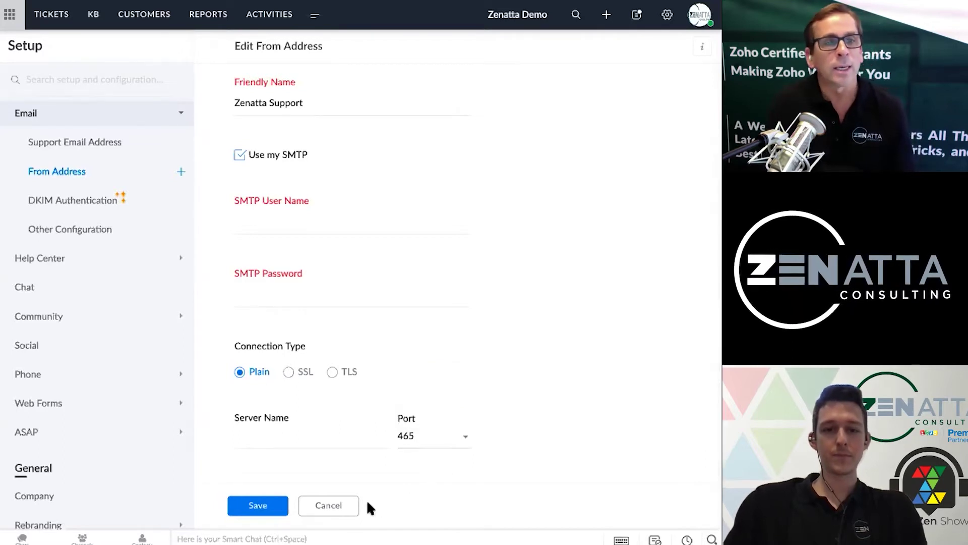
click(348, 516)
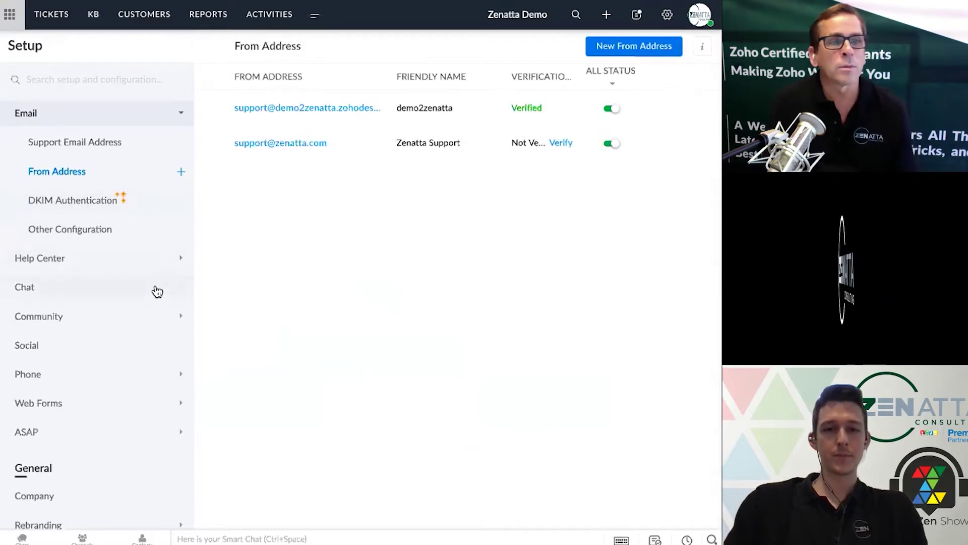
Review the DKIM Authentication page's no-custom-domain notice, then expand the Web Forms settings
click(144, 204)
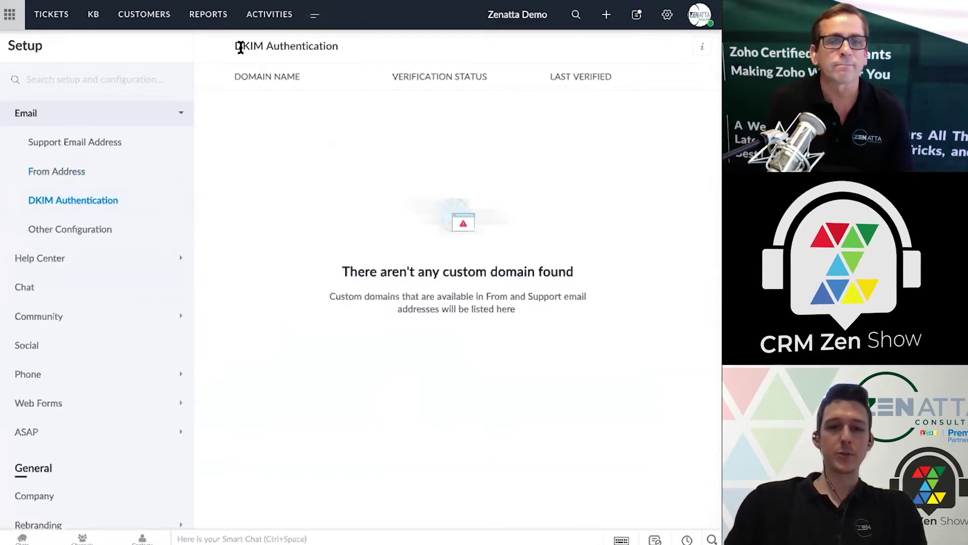
drag(238, 47, 350, 47)
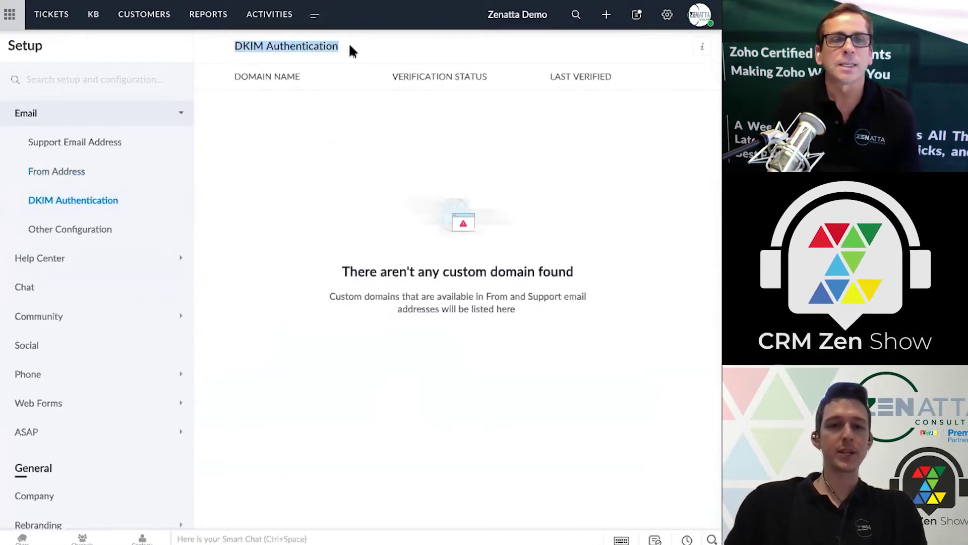
click(350, 46)
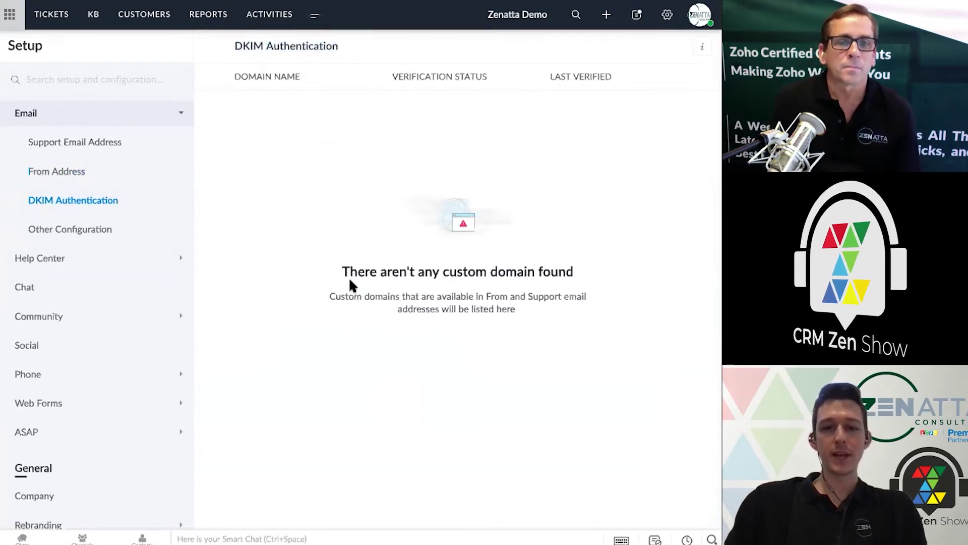
drag(358, 270, 519, 302)
click(518, 301)
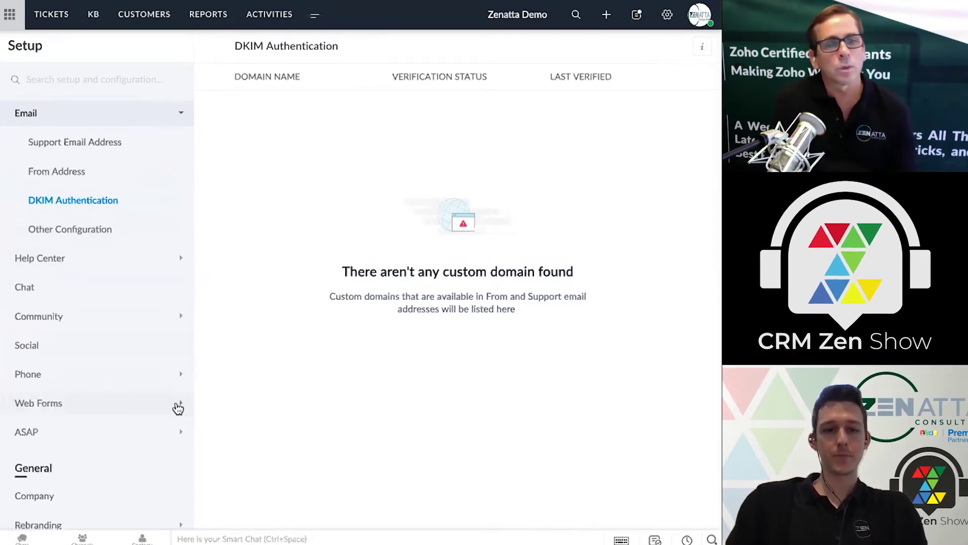
click(178, 406)
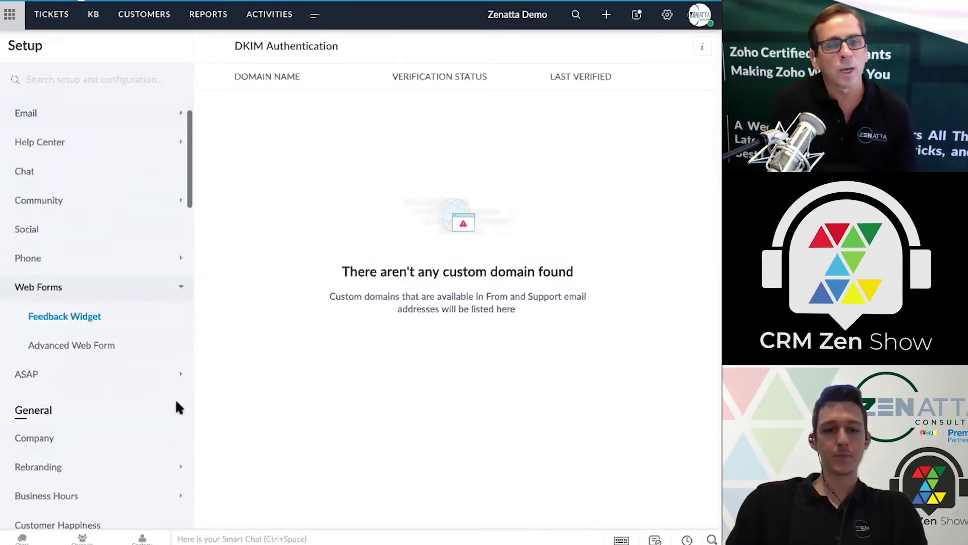
Create a new advanced web form and dismiss the form builder introduction
click(152, 350)
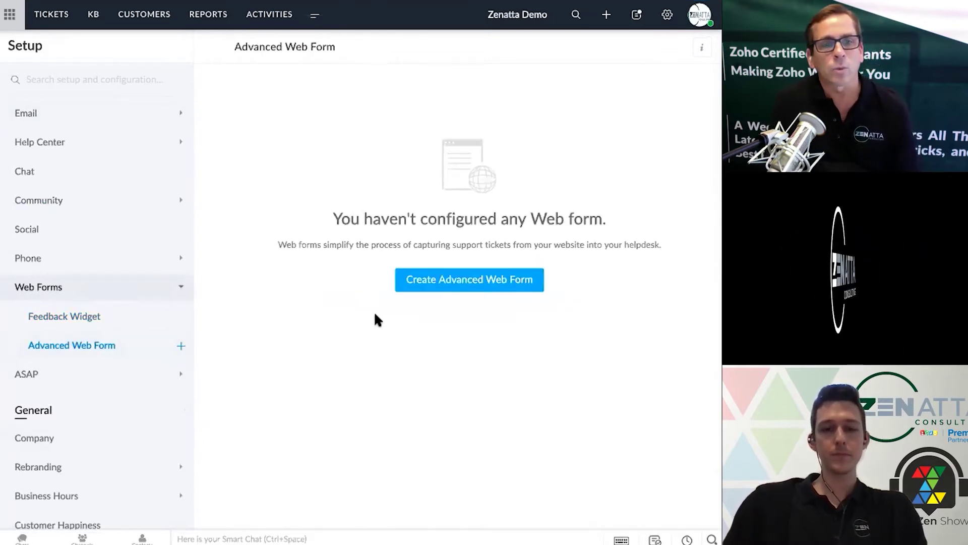
click(430, 289)
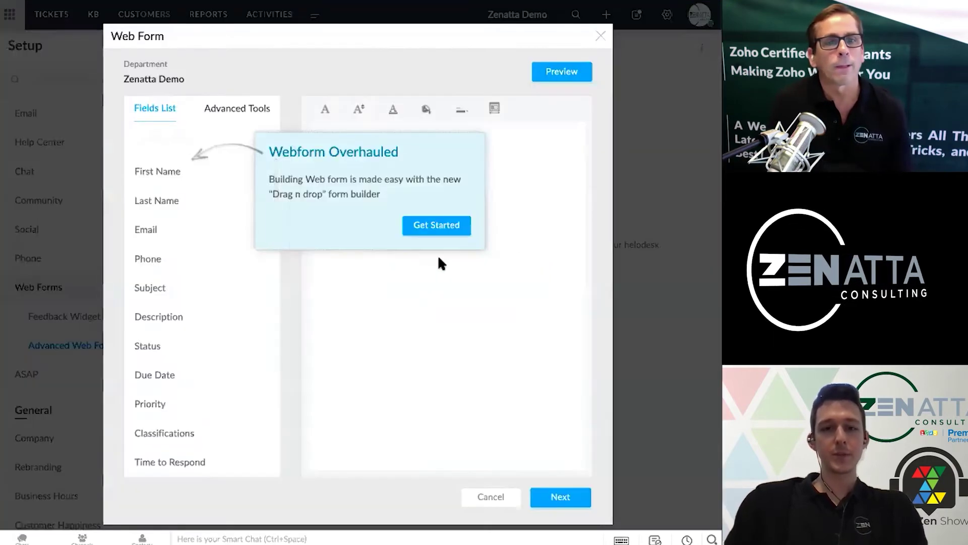
click(437, 225)
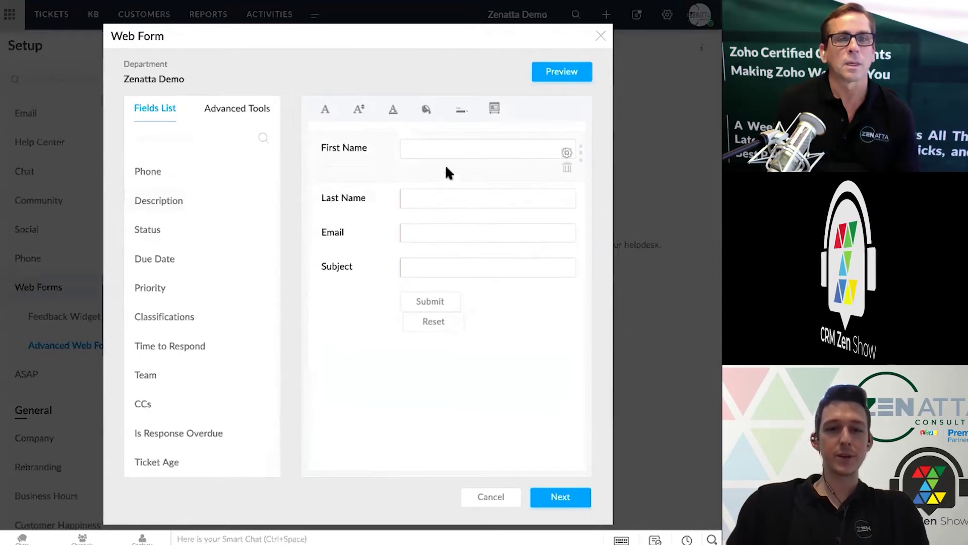
Mark the First Name field as a required field
click(566, 154)
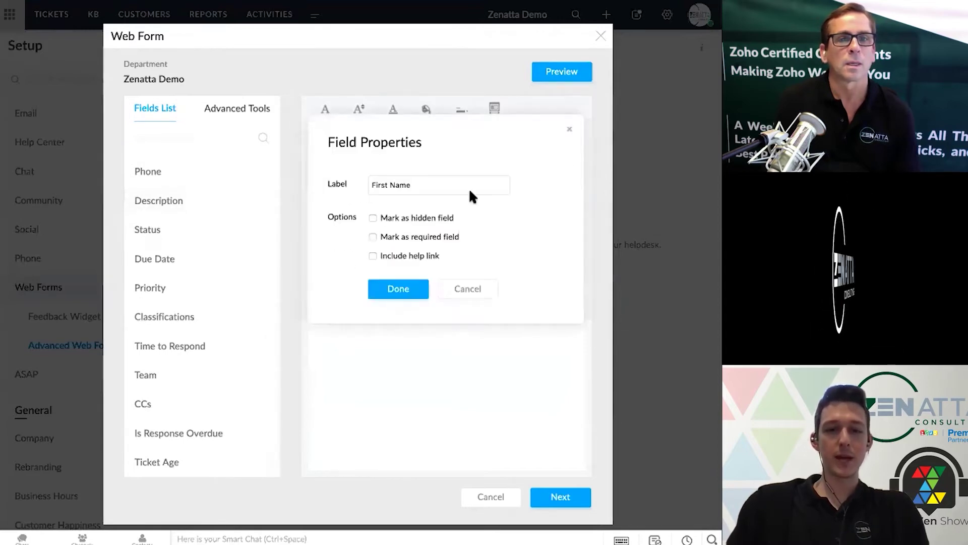
click(373, 237)
click(398, 268)
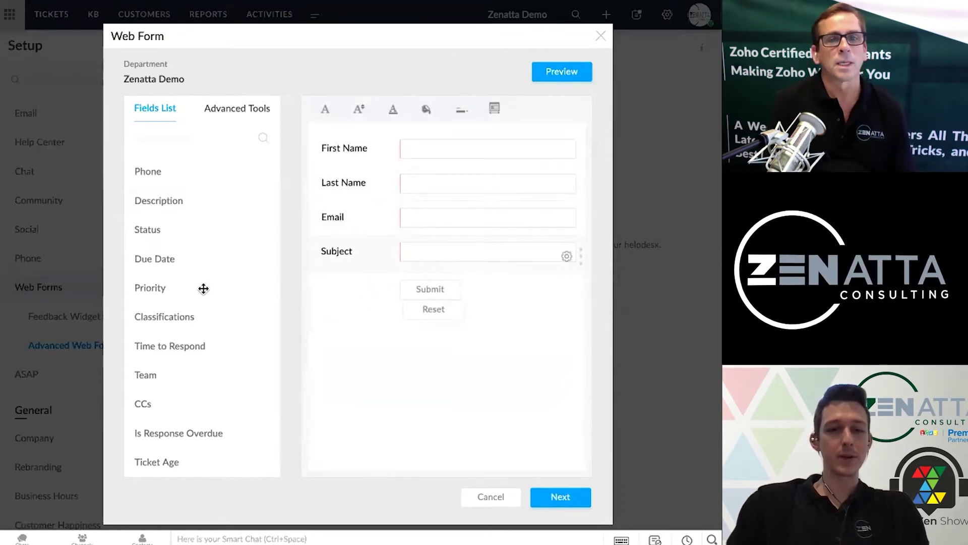
Add a required Description field below Subject, then show Advanced Tools
scroll(200, 287, down, 1)
scroll(212, 207, up, 1)
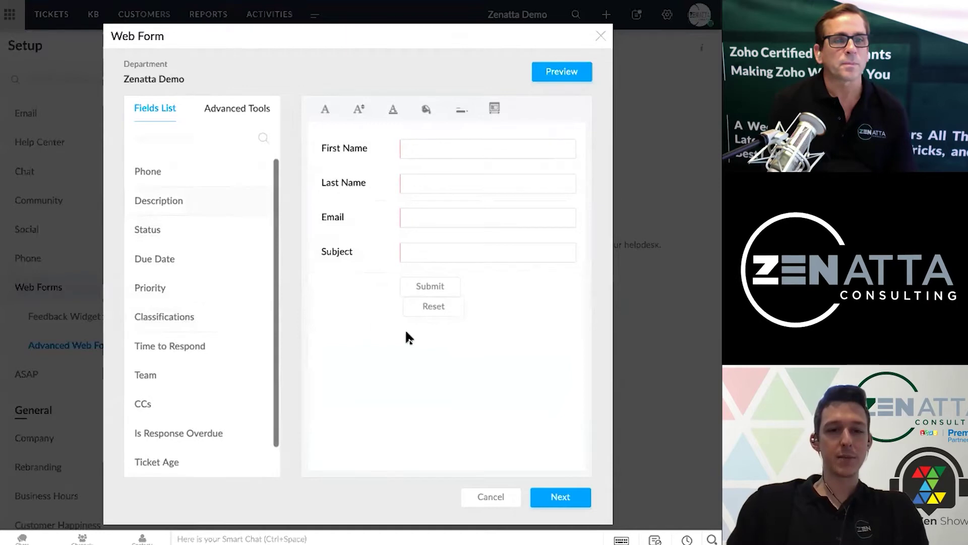
drag(406, 331, 443, 264)
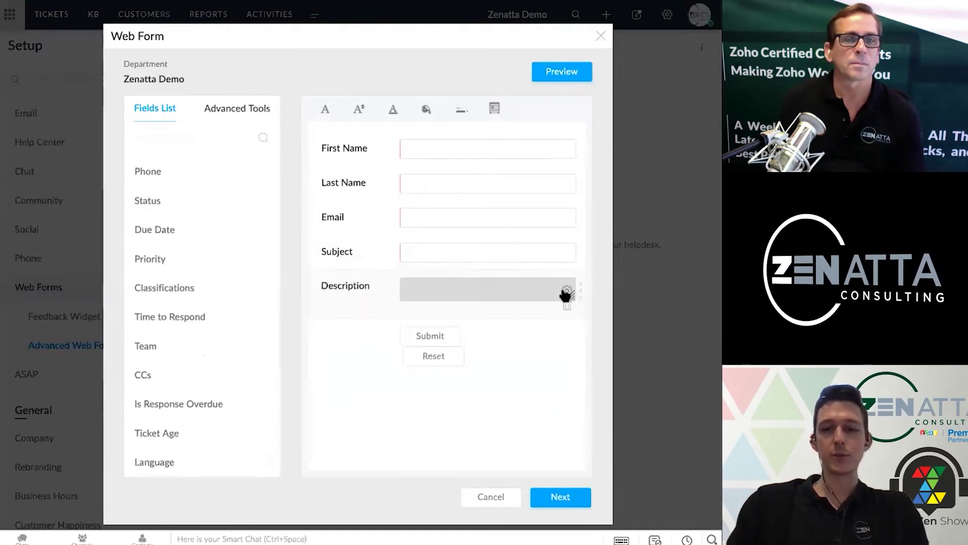
click(568, 292)
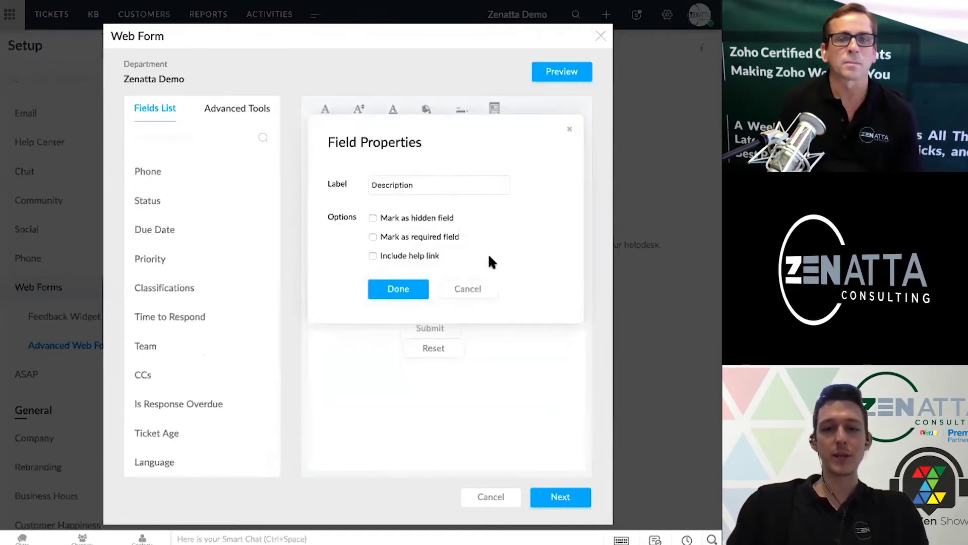
click(373, 237)
click(384, 264)
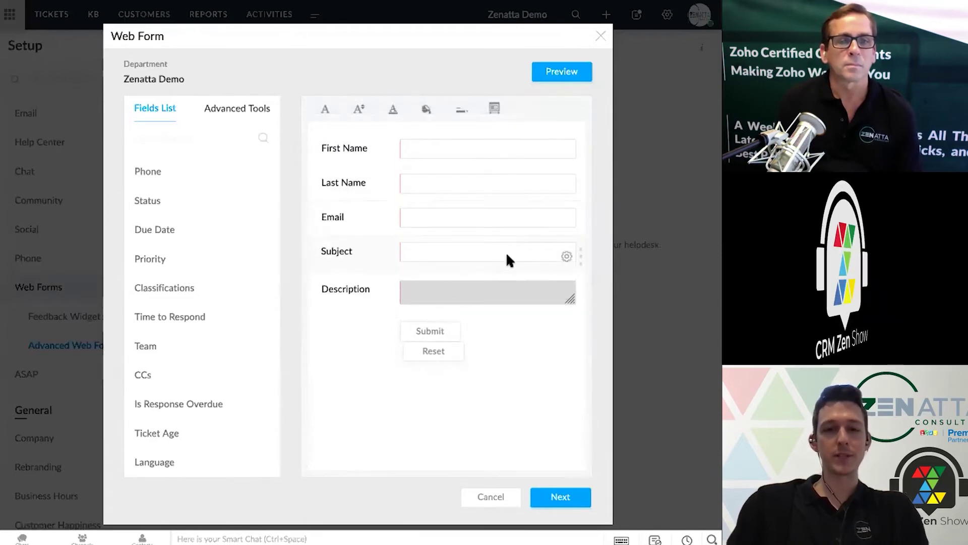
click(256, 107)
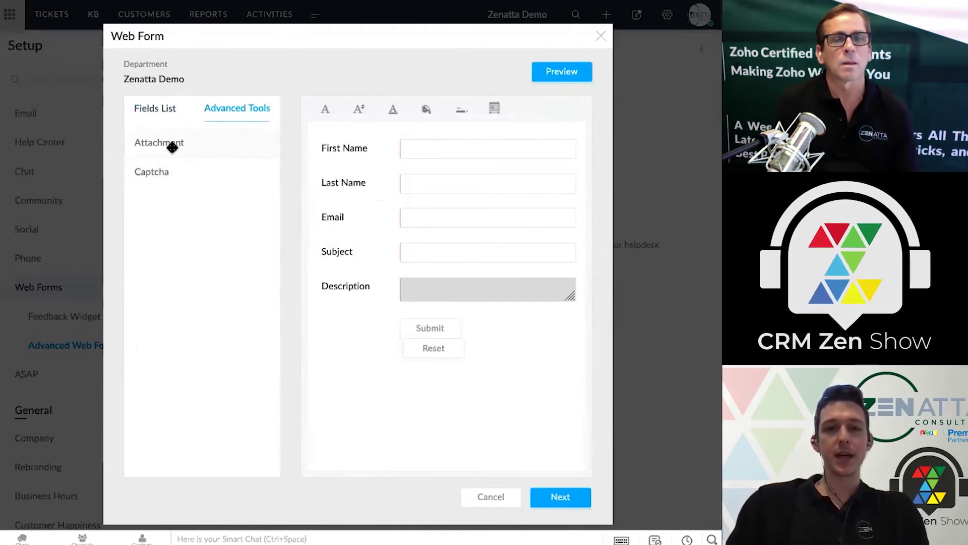
Place a Captcha element on the form below the Description field
drag(170, 143, 437, 310)
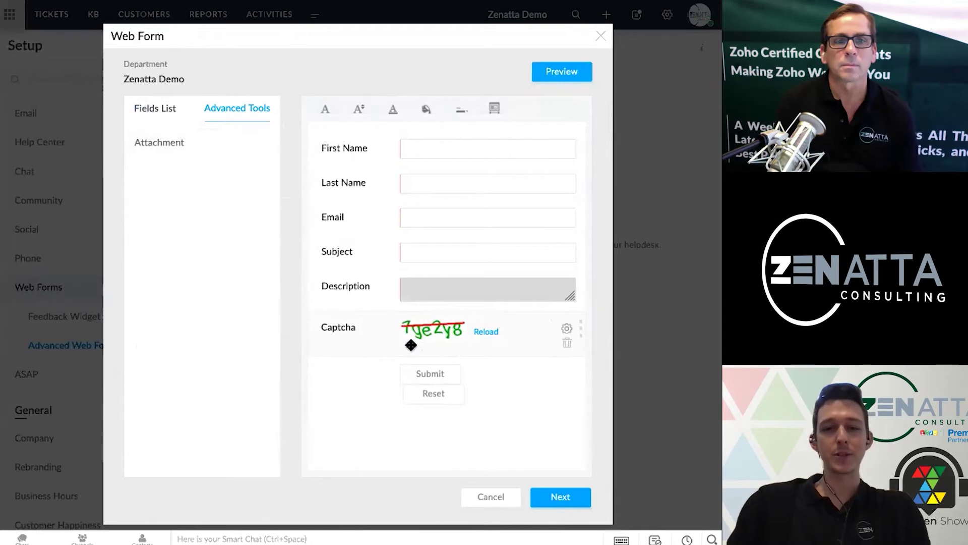
click(566, 345)
In Form Details, replace the default form name with 'Ticket Submission'
click(560, 496)
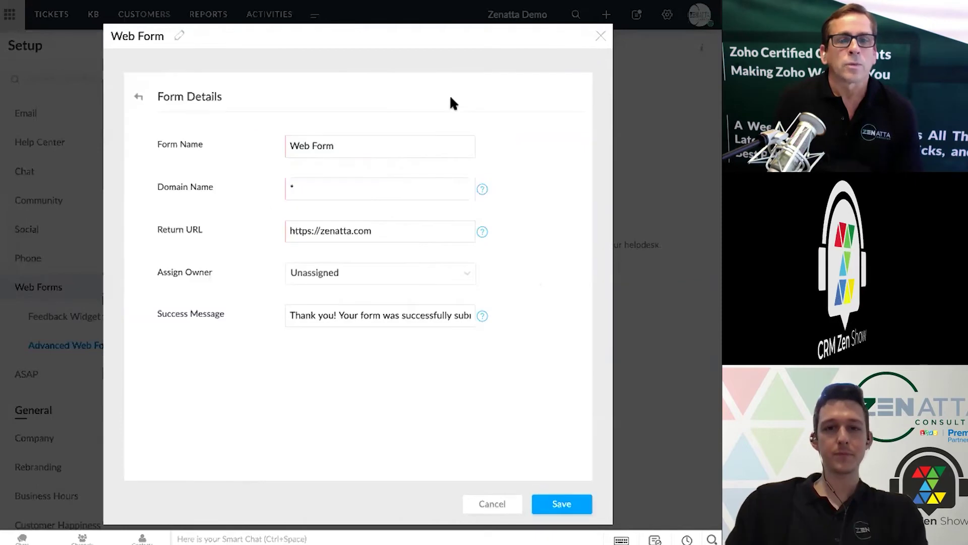
click(417, 150)
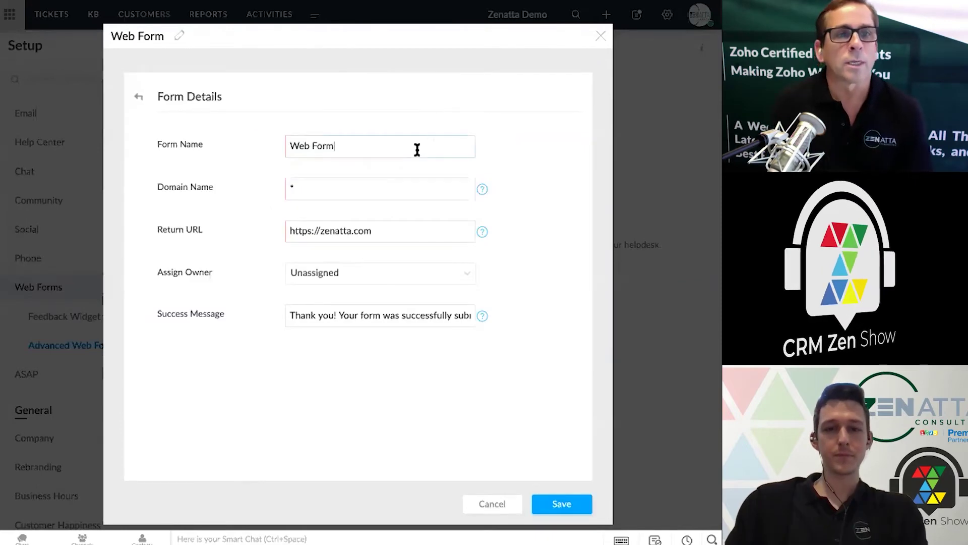
triple_click(417, 150)
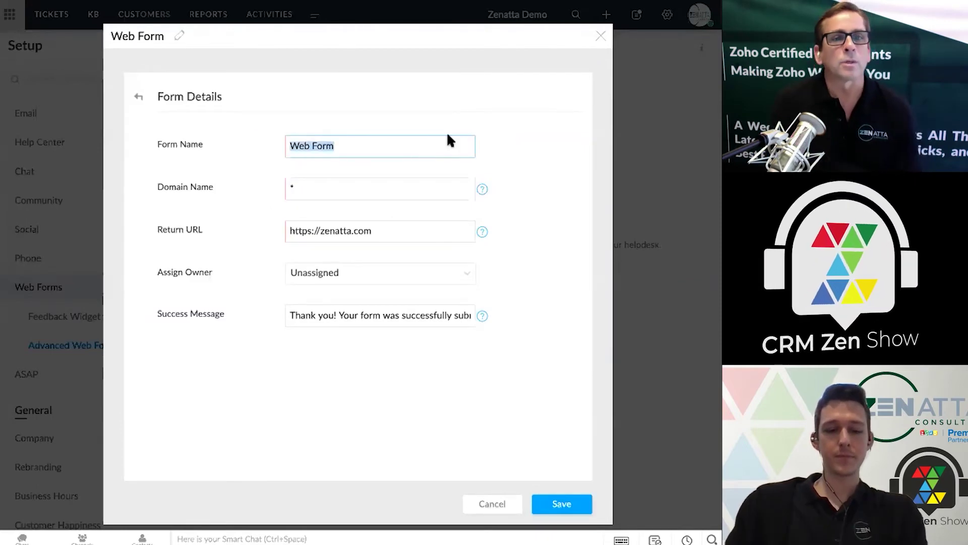
text(Ticket S)
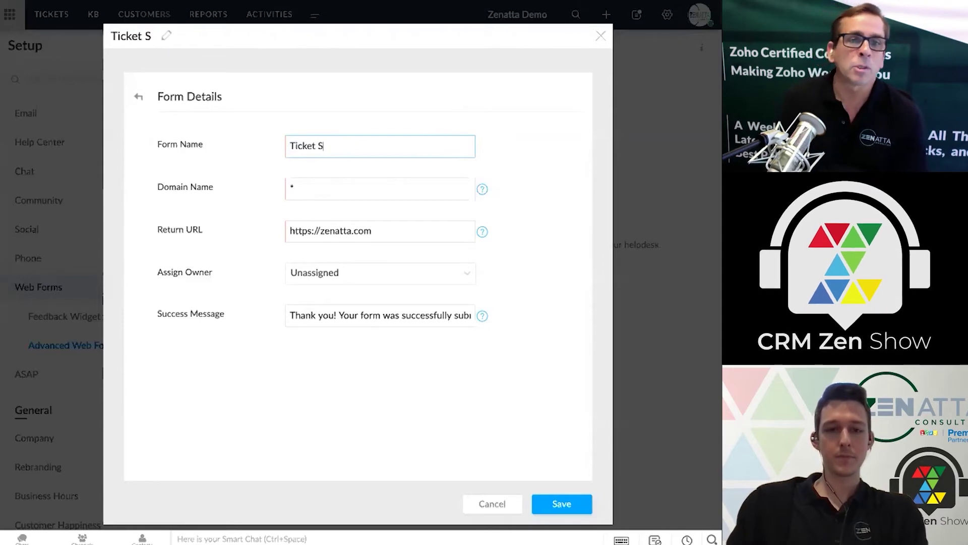
text(ubmission)
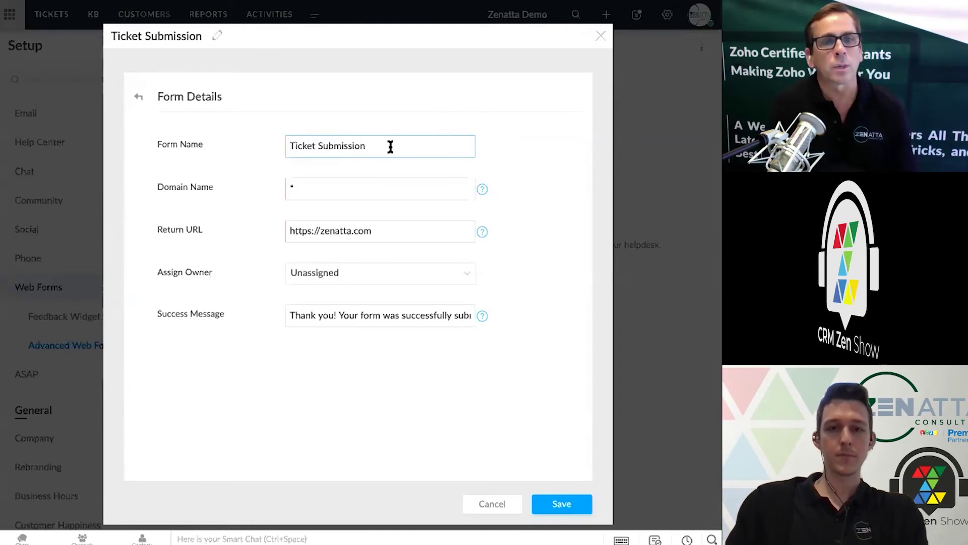
mouse_move(483, 189)
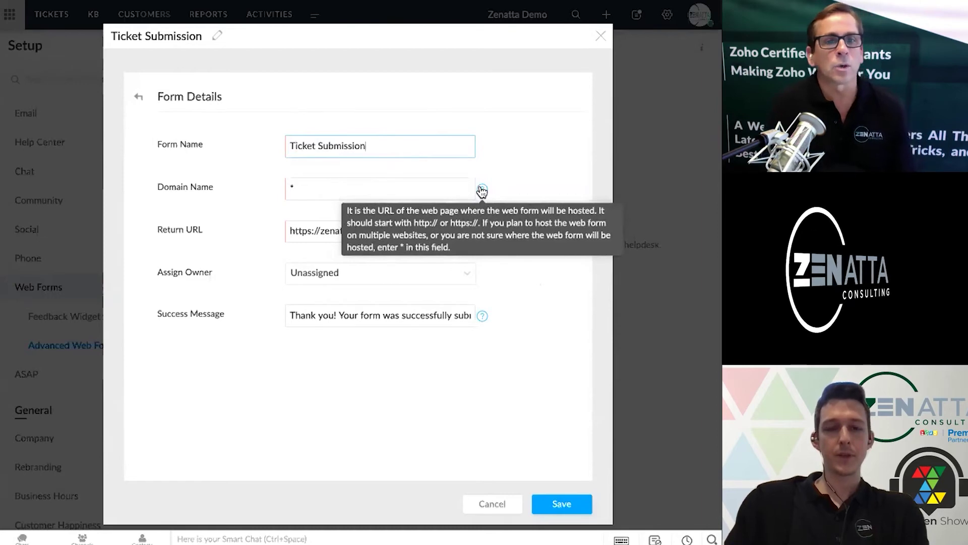
double_click(419, 192)
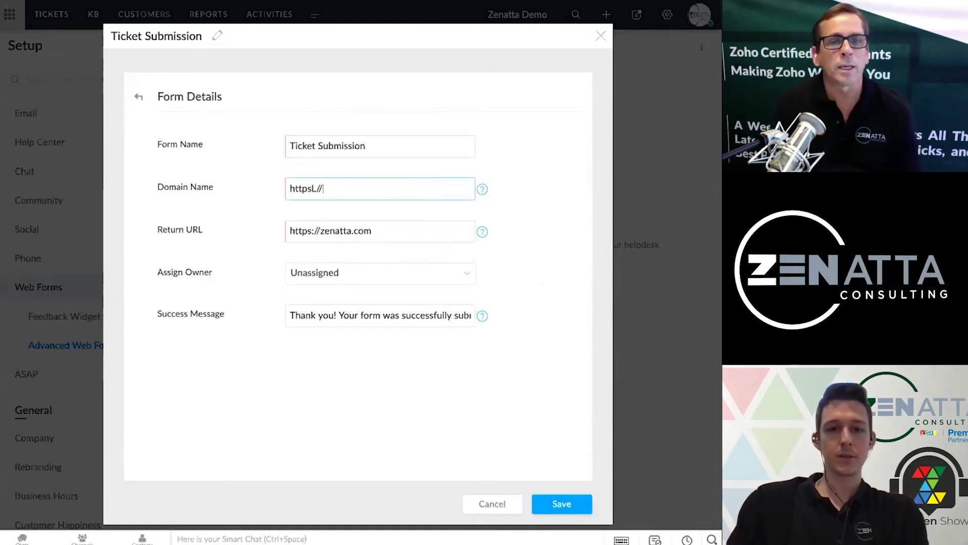
text(:)
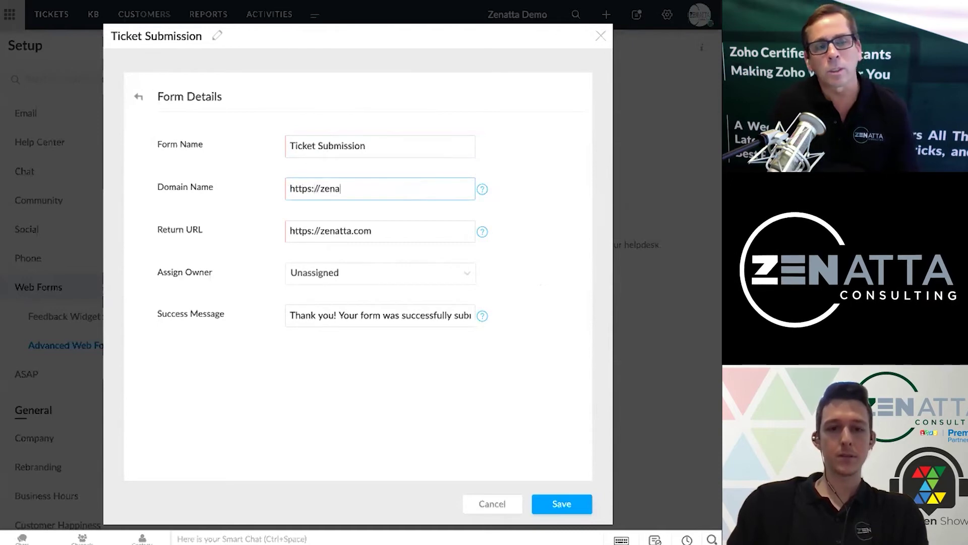
click(441, 232)
text(/thank-you)
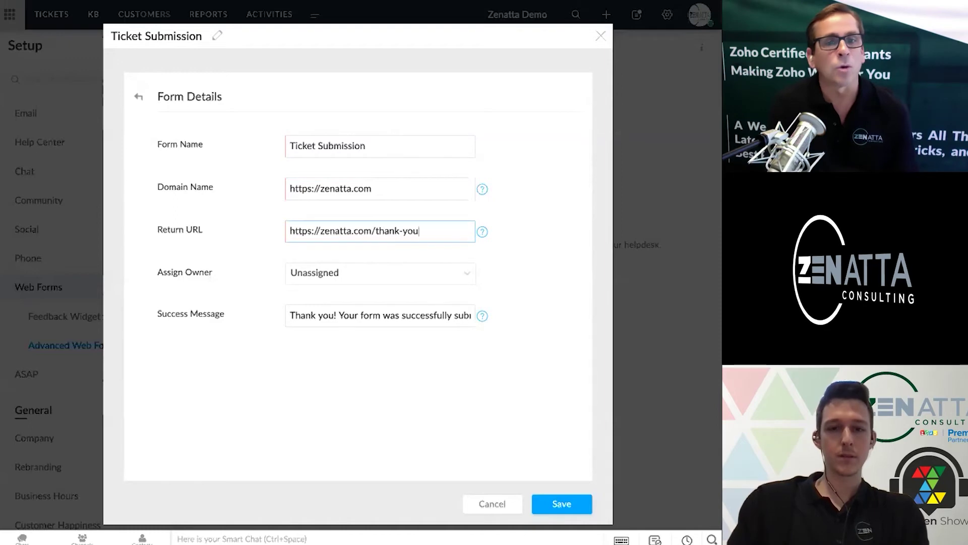
click(506, 264)
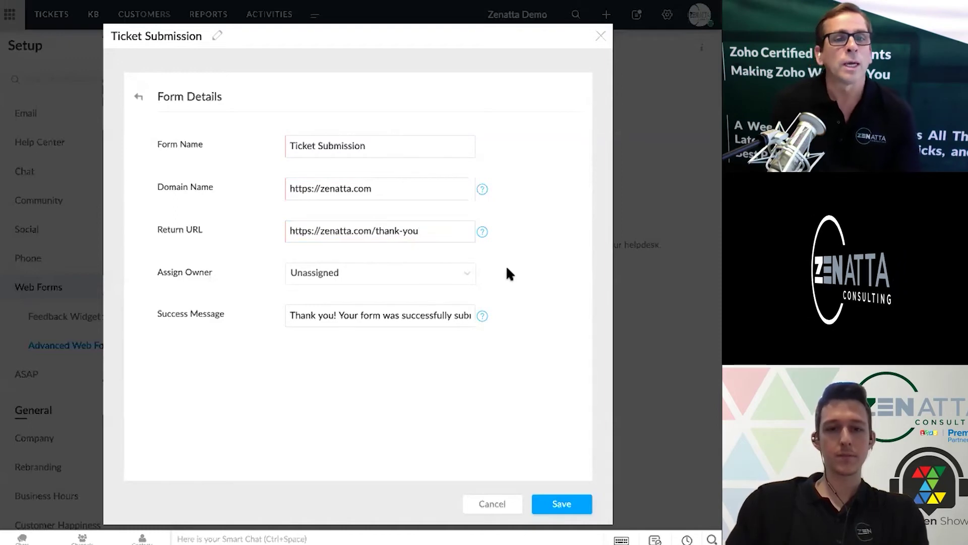
Assign the available agent as owner, append ' - Warranty' to the name, and save
click(460, 278)
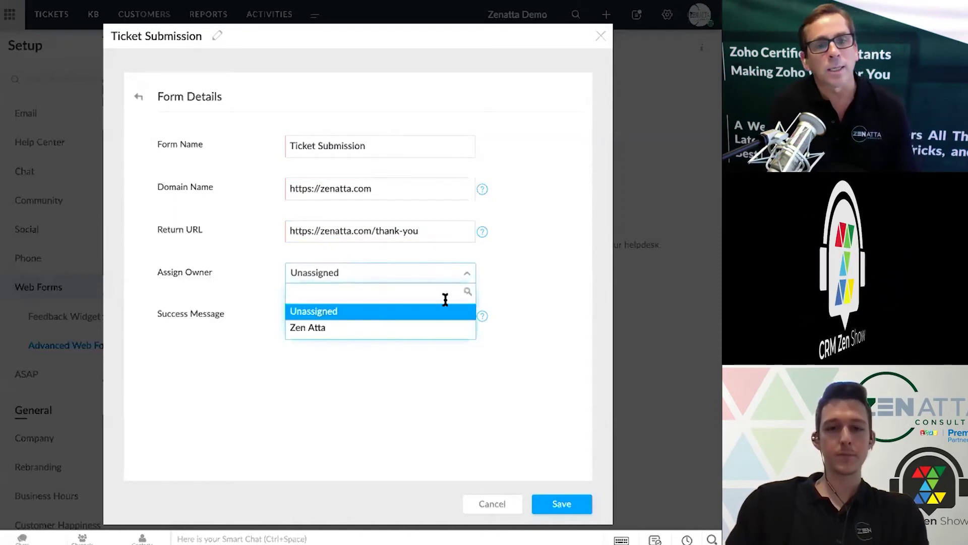
click(435, 327)
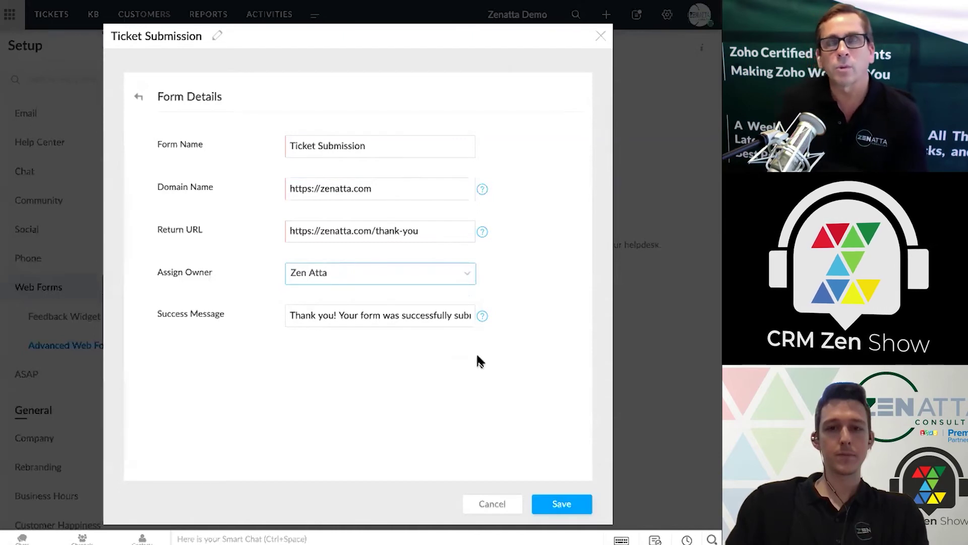
click(378, 147)
text(- W)
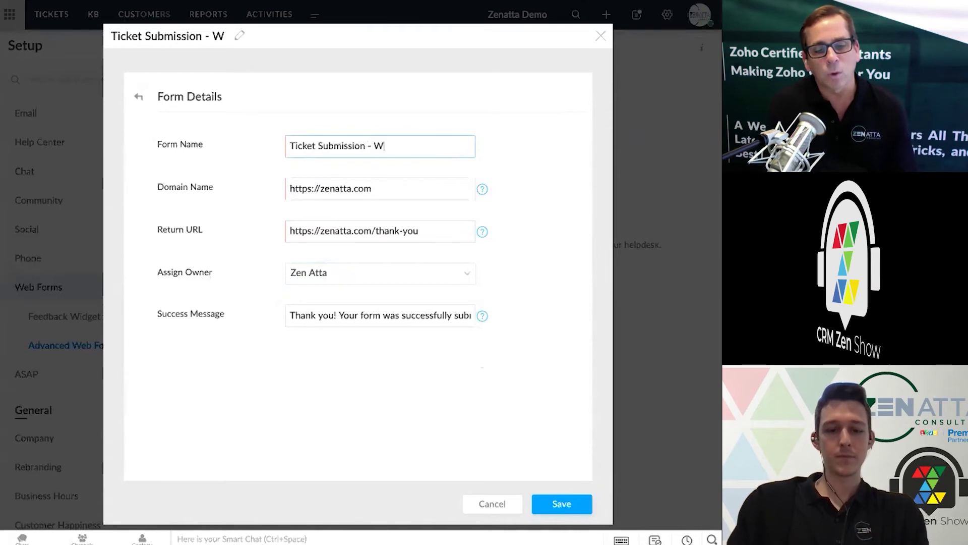
text(arranty)
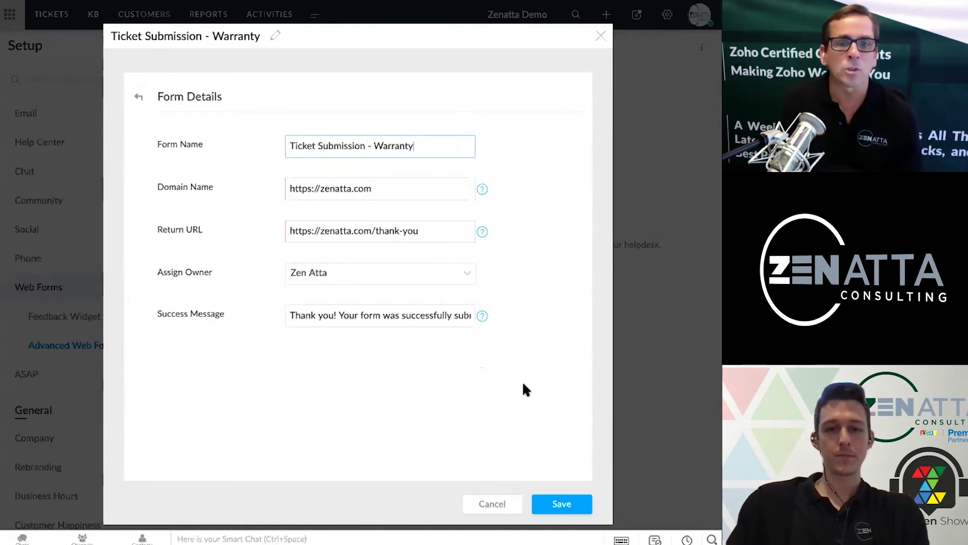
click(557, 504)
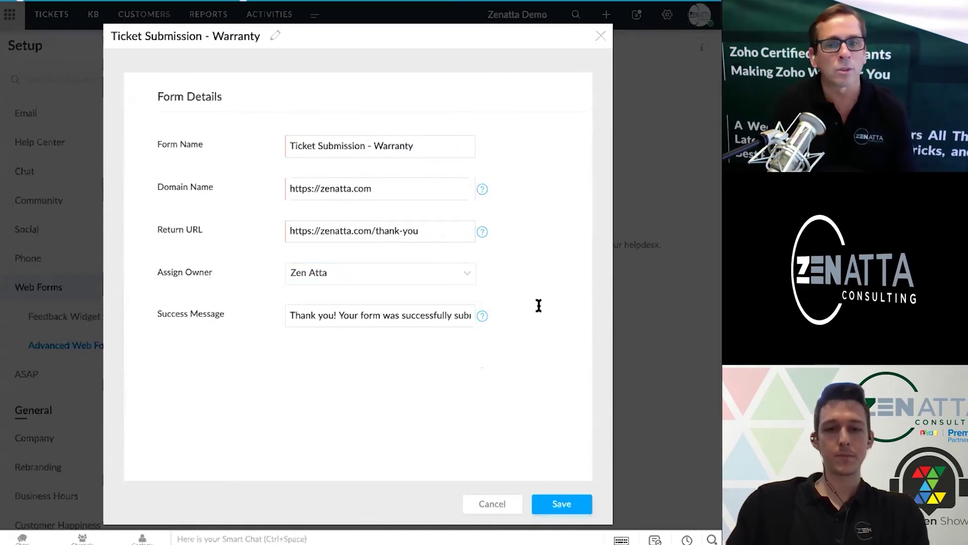
Review the generated embed code, close it, and go to Chat settings
scroll(439, 255, down, 3)
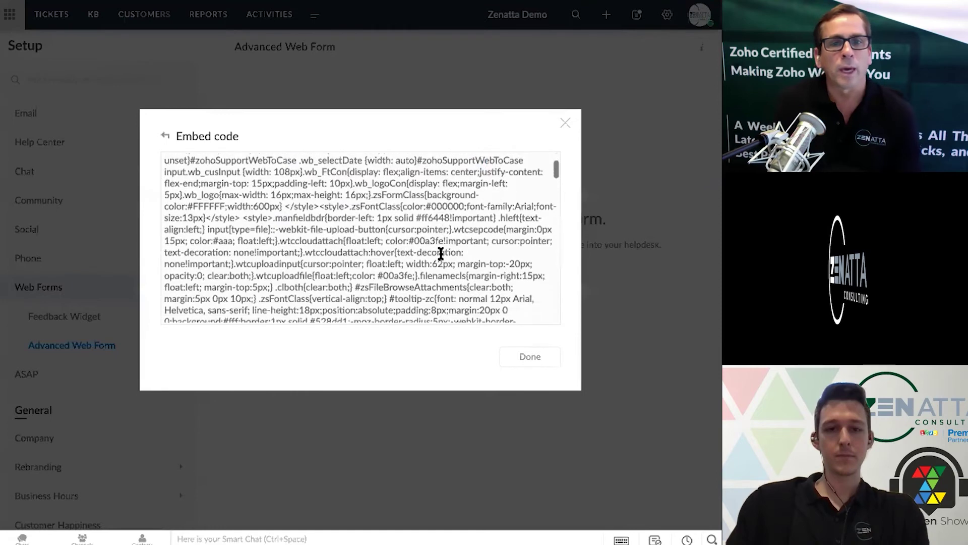
scroll(440, 253, down, 10)
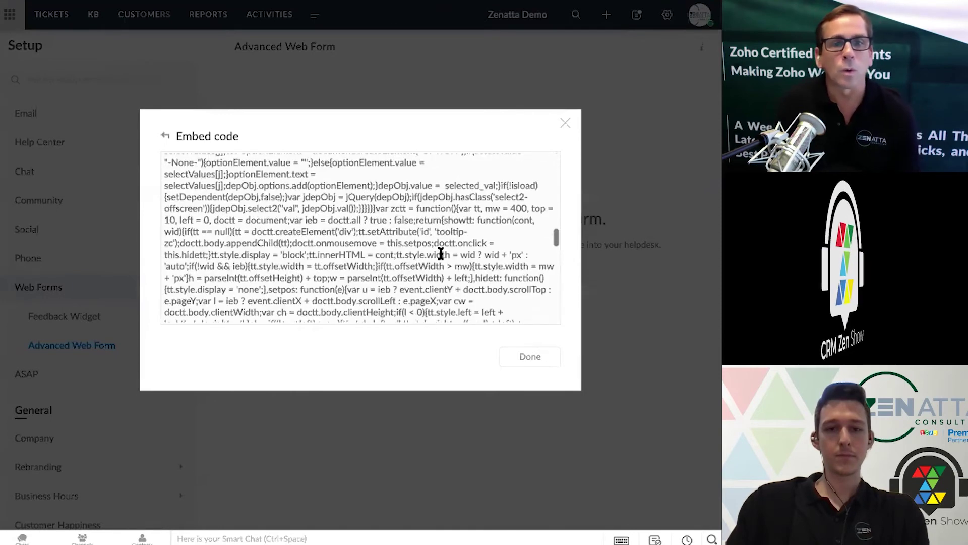
click(523, 359)
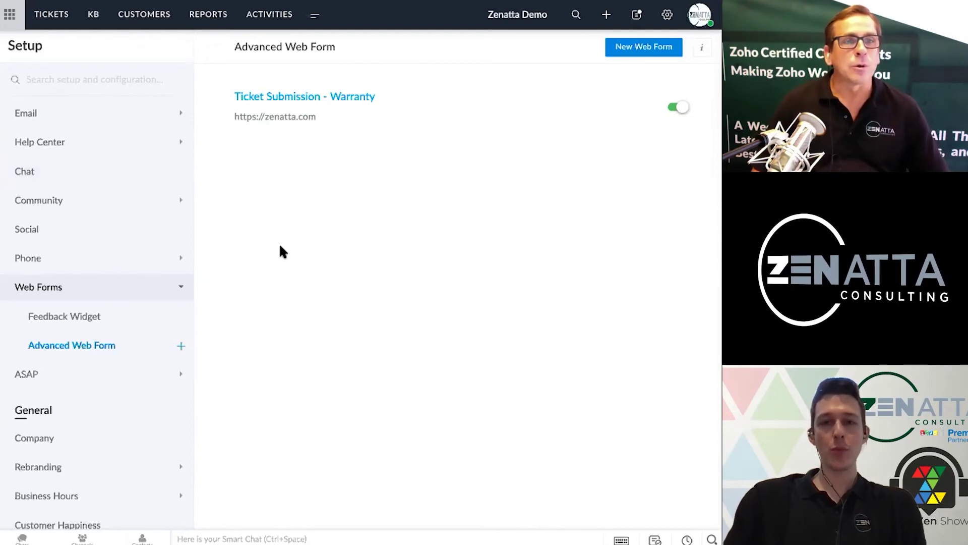
click(105, 179)
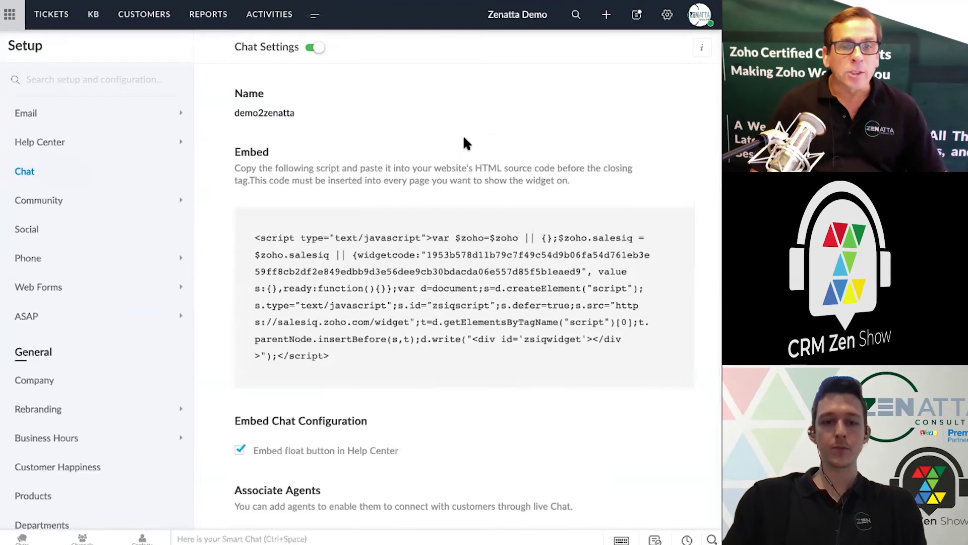
Scroll through Chat Settings reviewing the embed script, Help Center float button and associated agent
scroll(464, 139, down, 1)
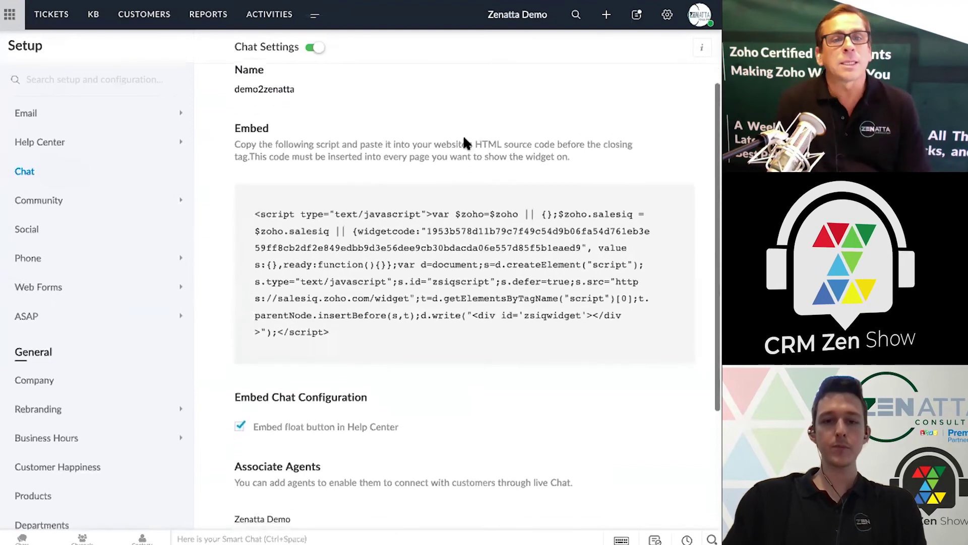
mouse_move(439, 188)
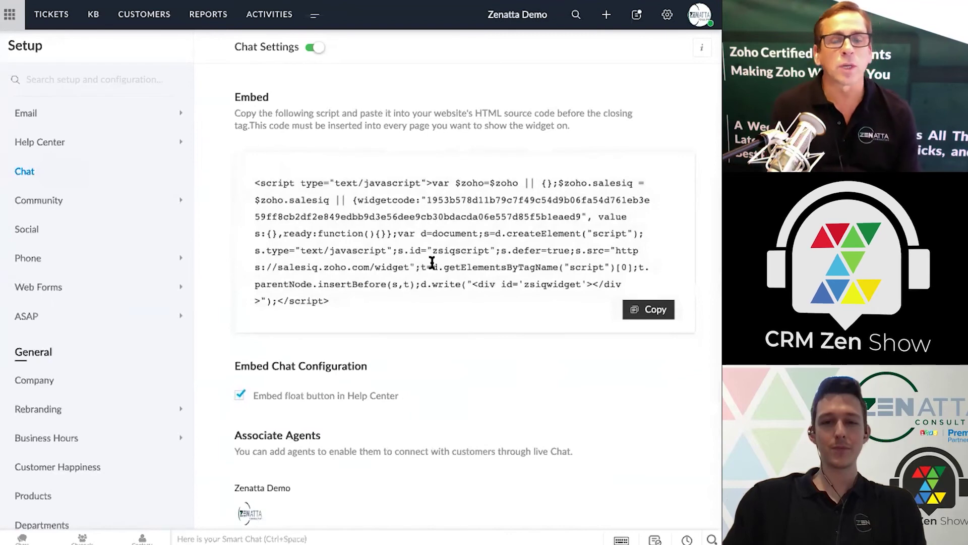
scroll(426, 299, down, 1)
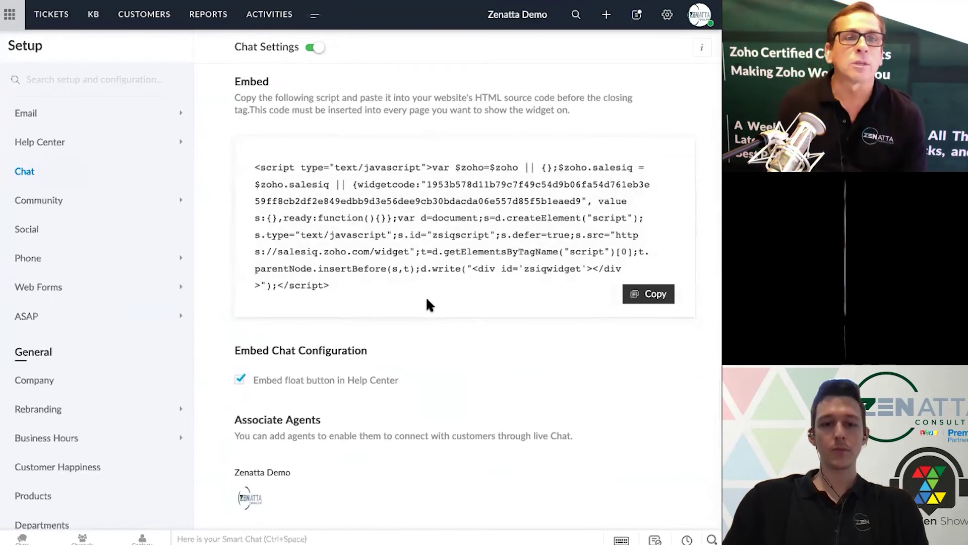
scroll(426, 300, down, 4)
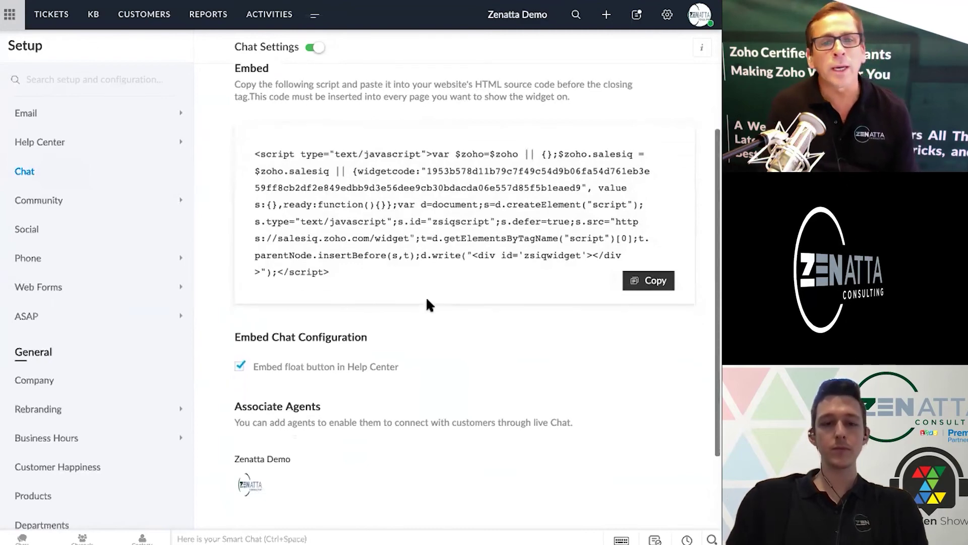
scroll(427, 300, down, 3)
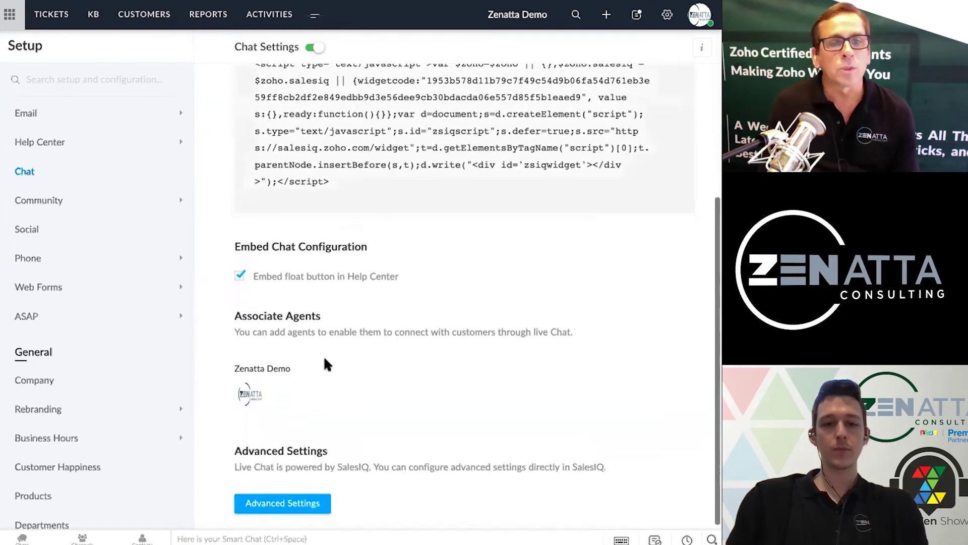
scroll(326, 361, up, 2)
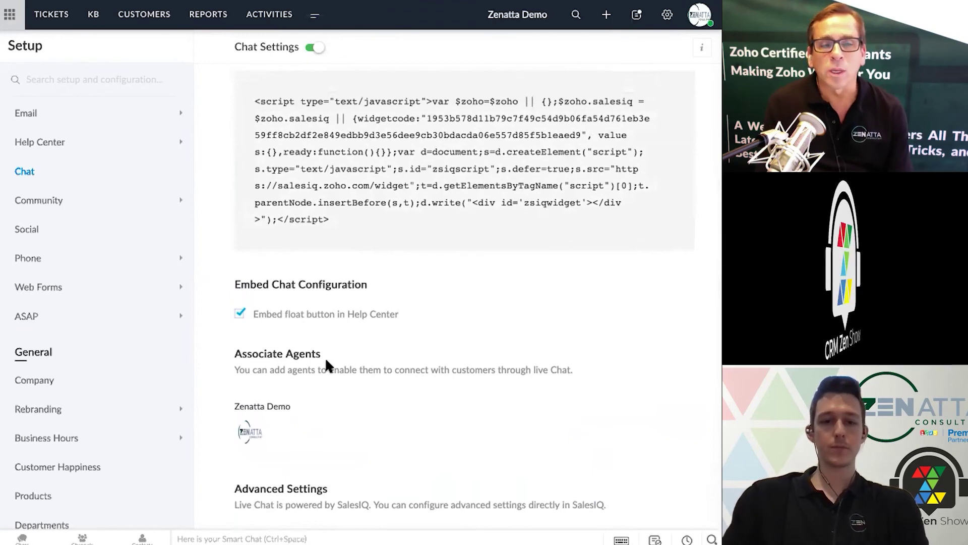
scroll(325, 356, down, 1)
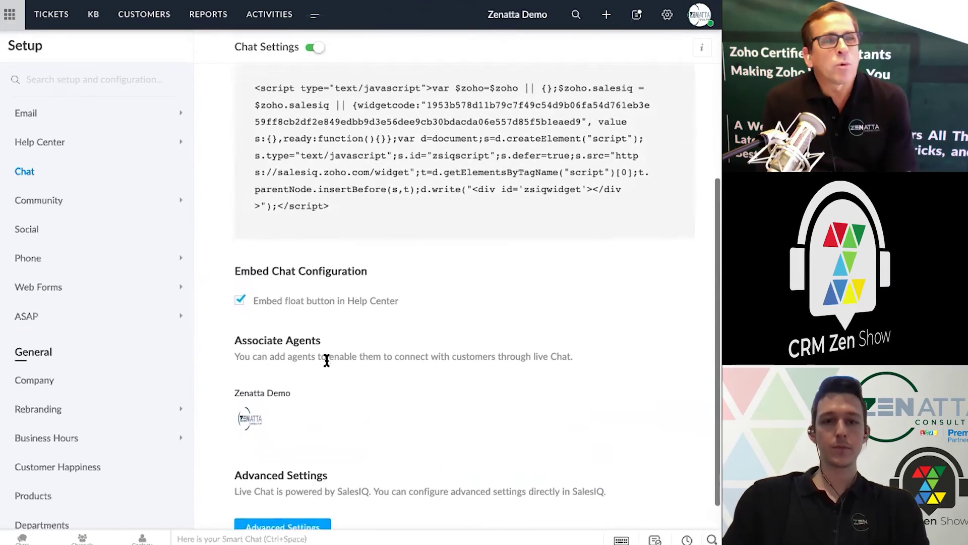
scroll(327, 360, down, 1)
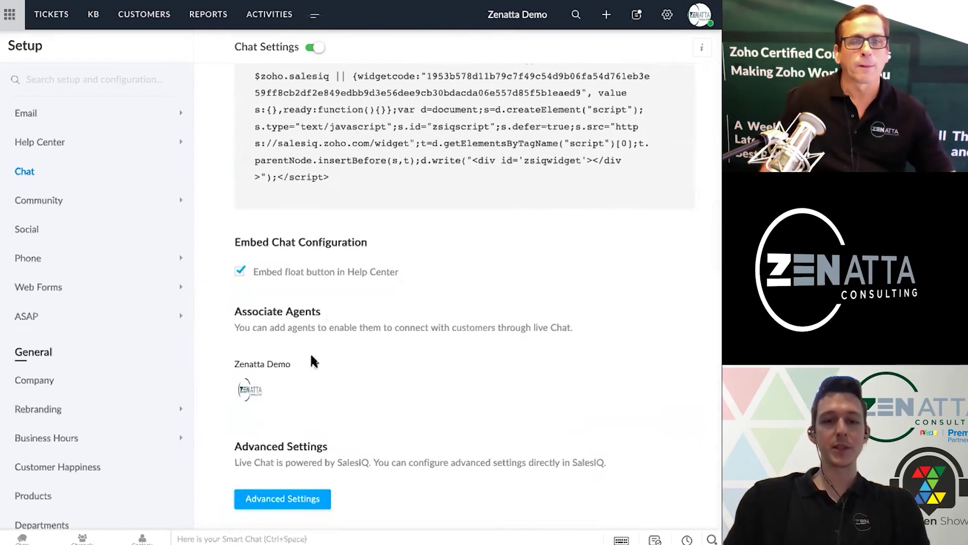
drag(254, 328, 471, 328)
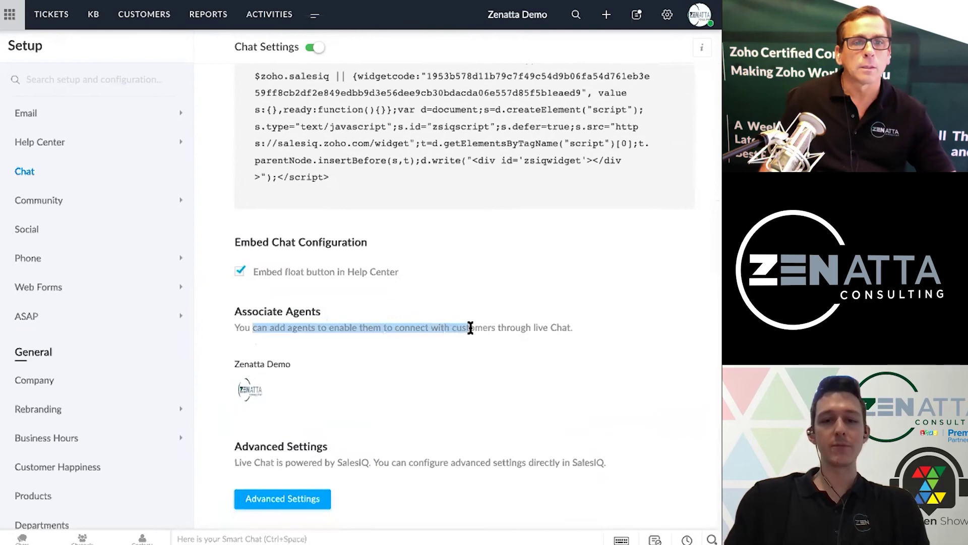
click(470, 328)
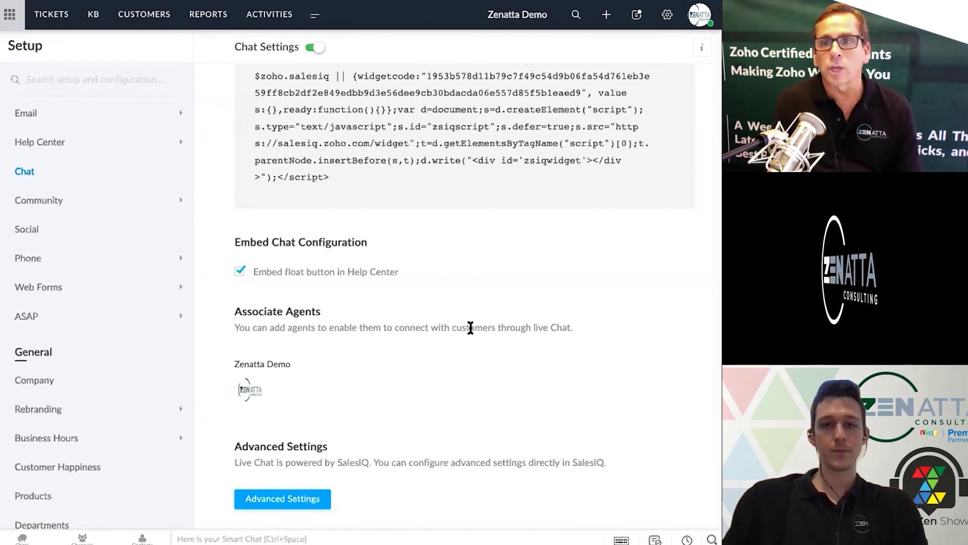
scroll(470, 328, up, 4)
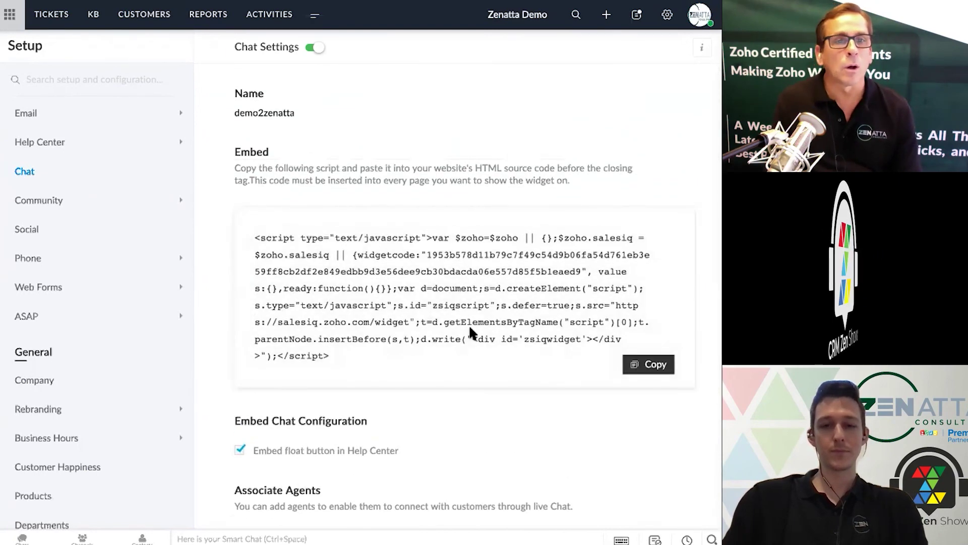